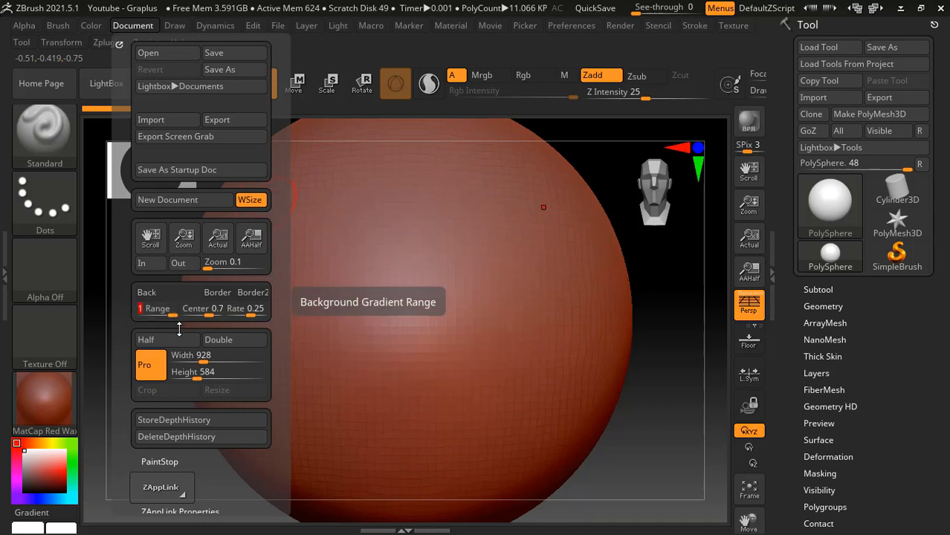
- Assign the MatCap Gray material to the sphere
click(86, 453)
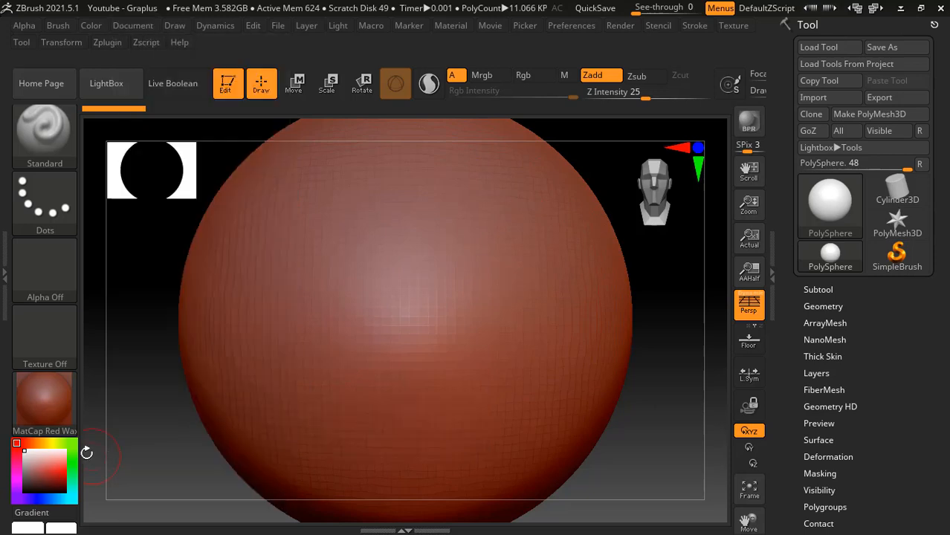
click(40, 417)
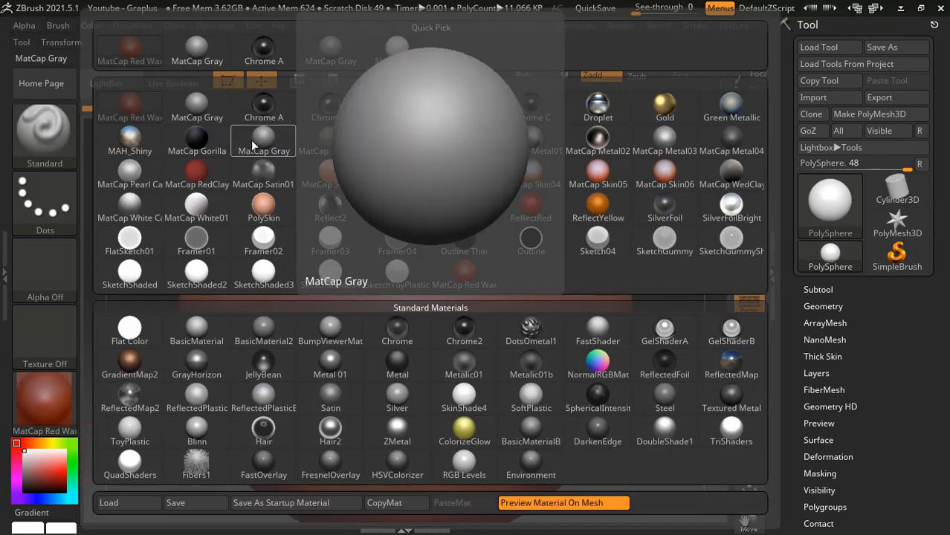
click(251, 140)
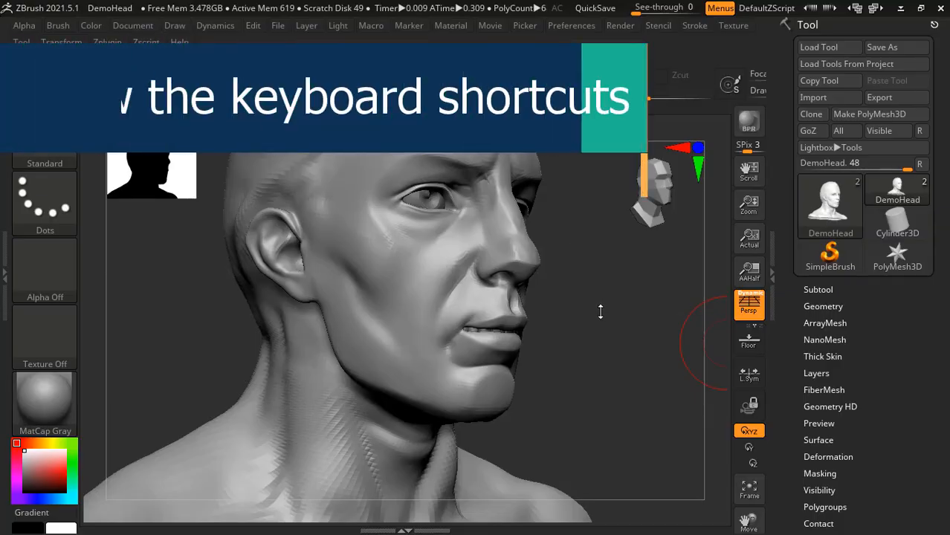
- Isolate the face and neck with a rectangular visibility selection and undo the change
mouse_move(611, 312)
mouse_down()
mouse_move(614, 347)
mouse_move(621, 304)
mouse_up()
key(ctrl+shift)
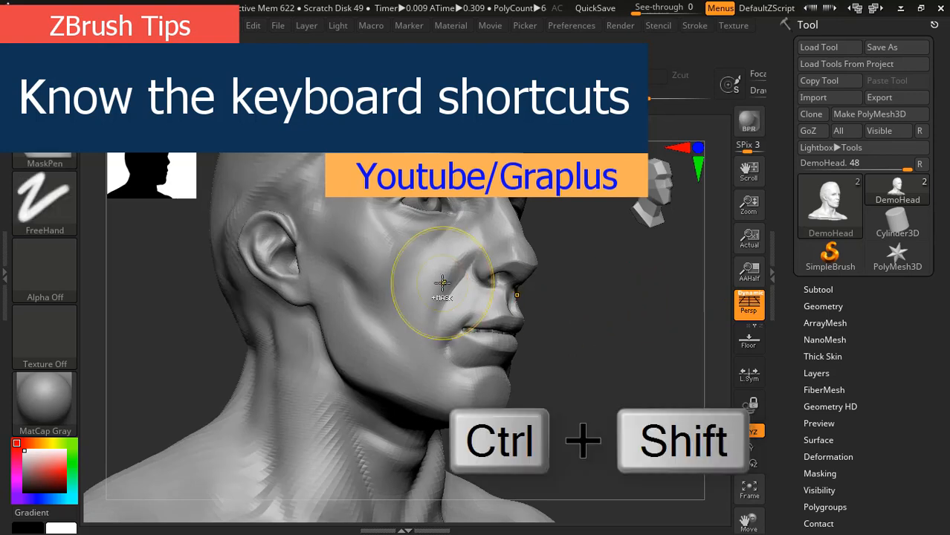
ctrl+shift+drag(624, 415, 348, 197)
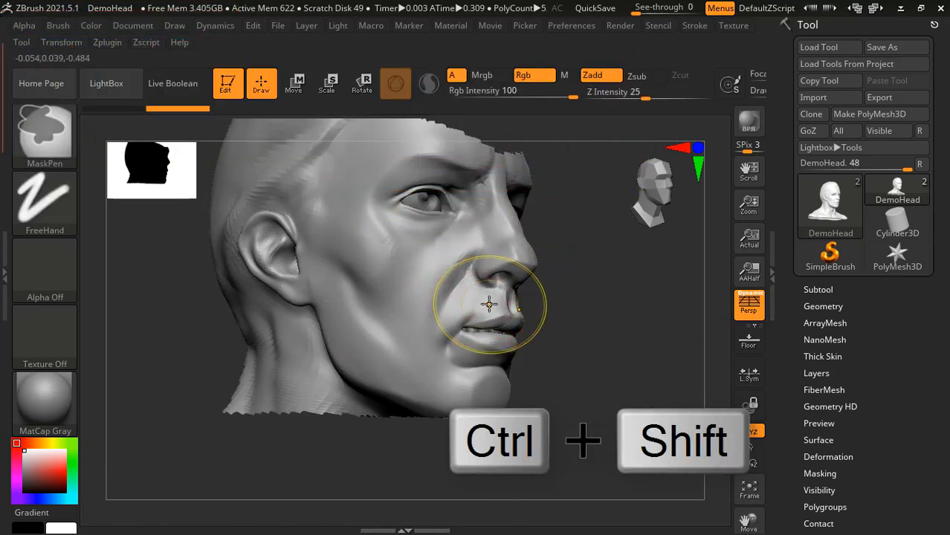
key(ctrl+z)
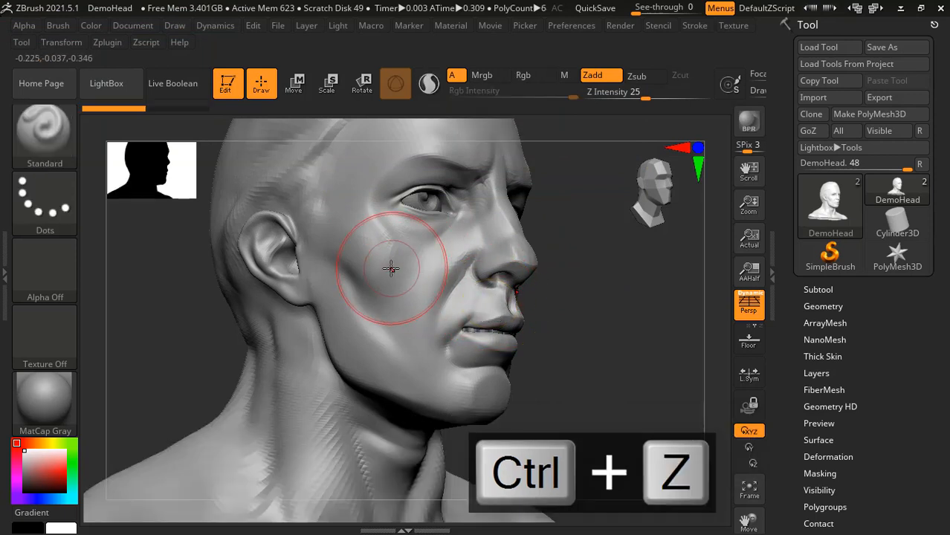
- Try painting a mask down the cheek and sculpting a Standard brush stroke there, undoing both
key(shift)
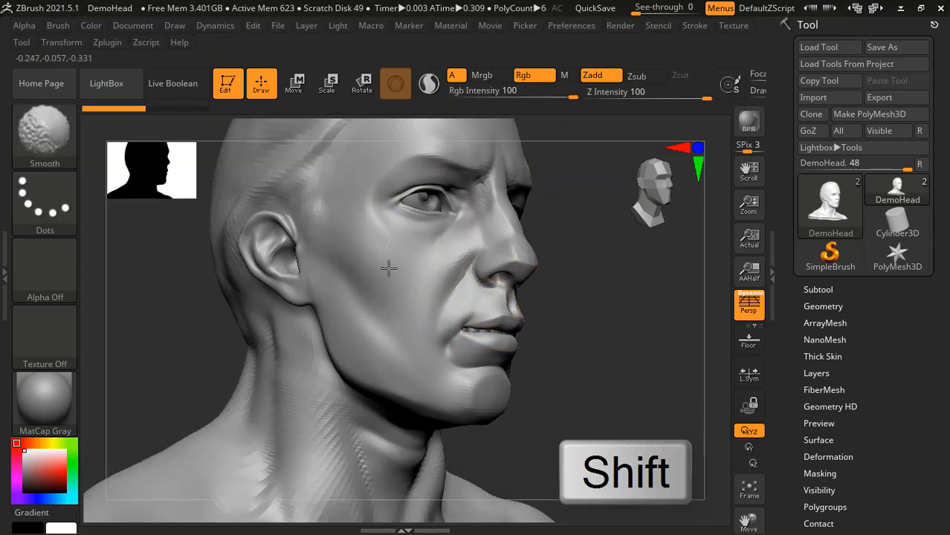
key(ctrl)
ctrl+drag(378, 258, 373, 329)
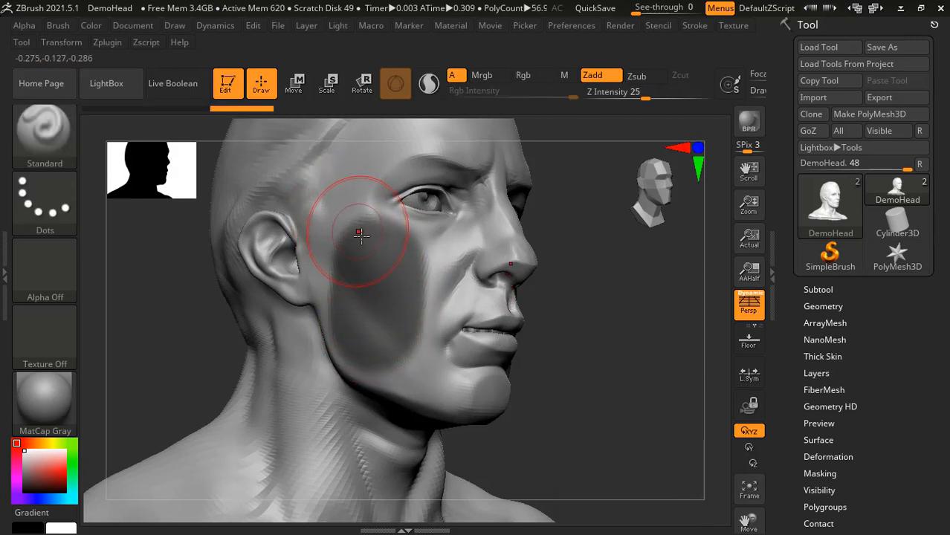
key(ctrl+z)
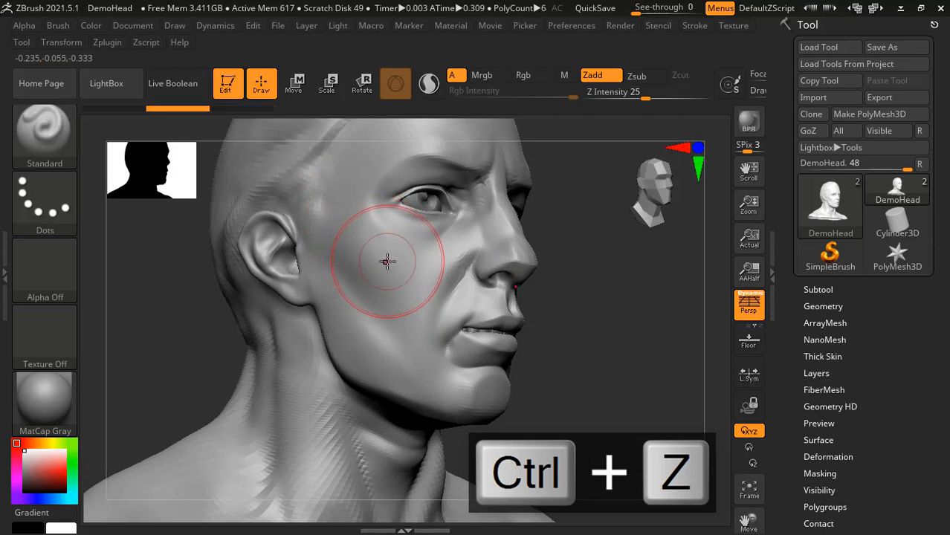
drag(392, 265, 373, 333)
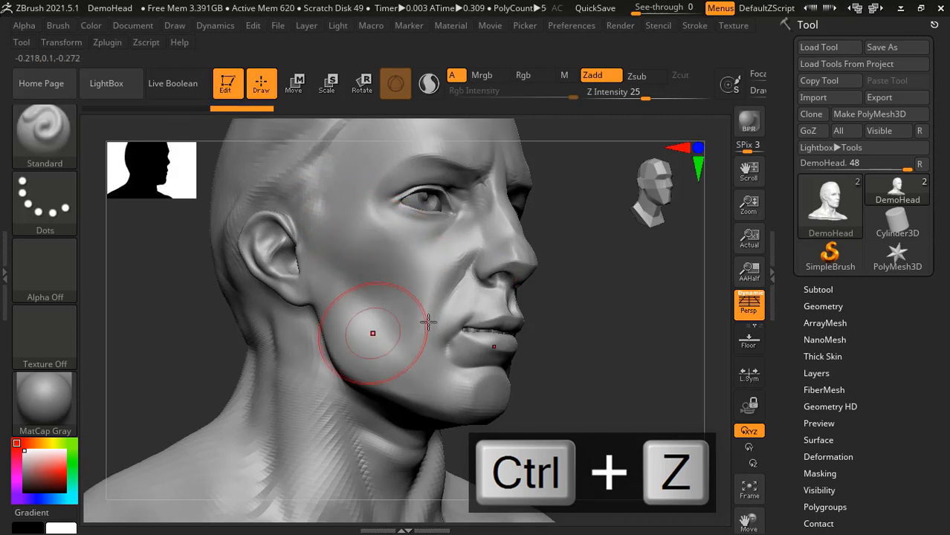
key(ctrl+z)
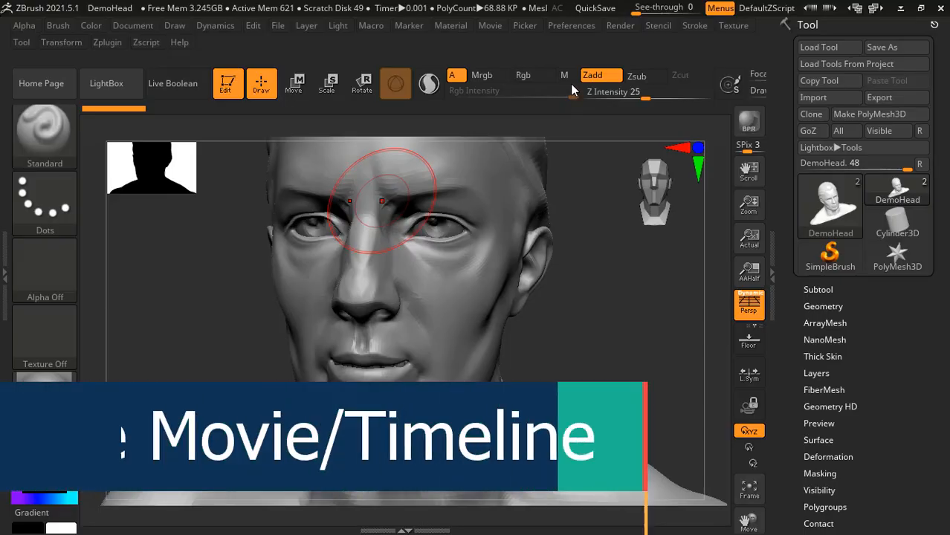
- Show the movie timeline and add three camera keyframes for a three-quarter view of the head, the last at about 5.9 seconds
click(497, 29)
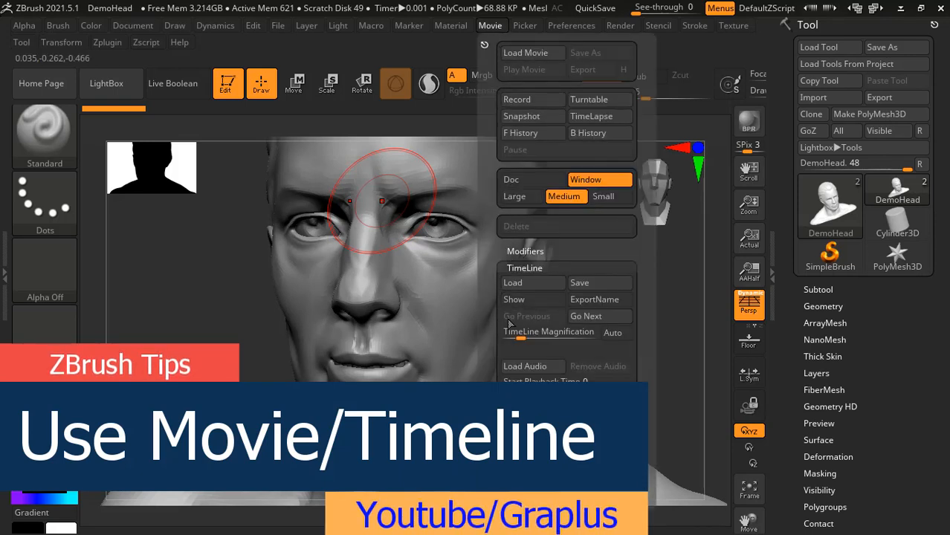
click(507, 301)
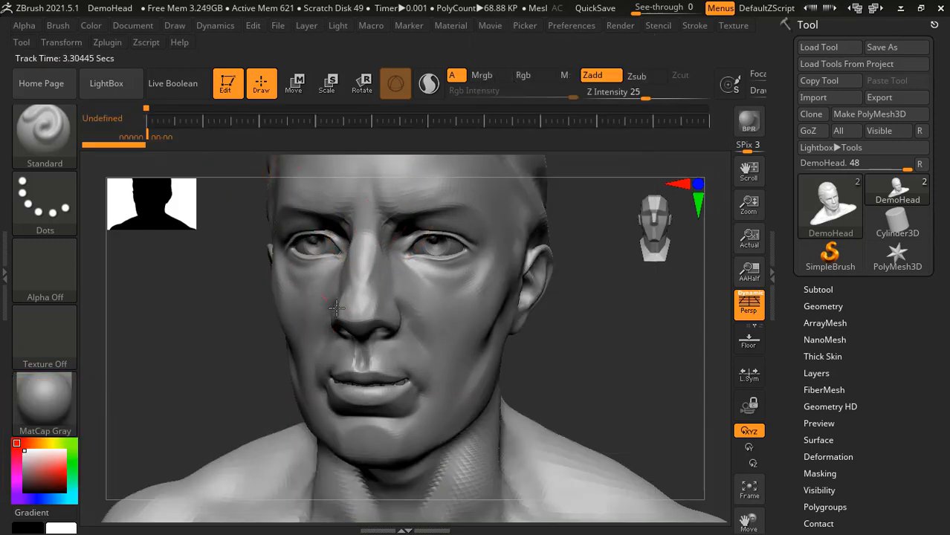
drag(577, 360, 245, 151)
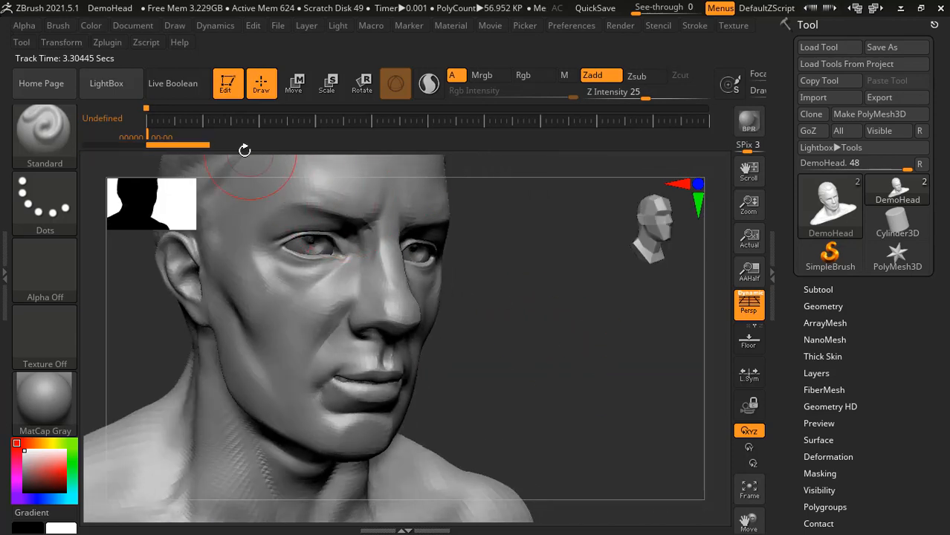
click(202, 121)
click(230, 118)
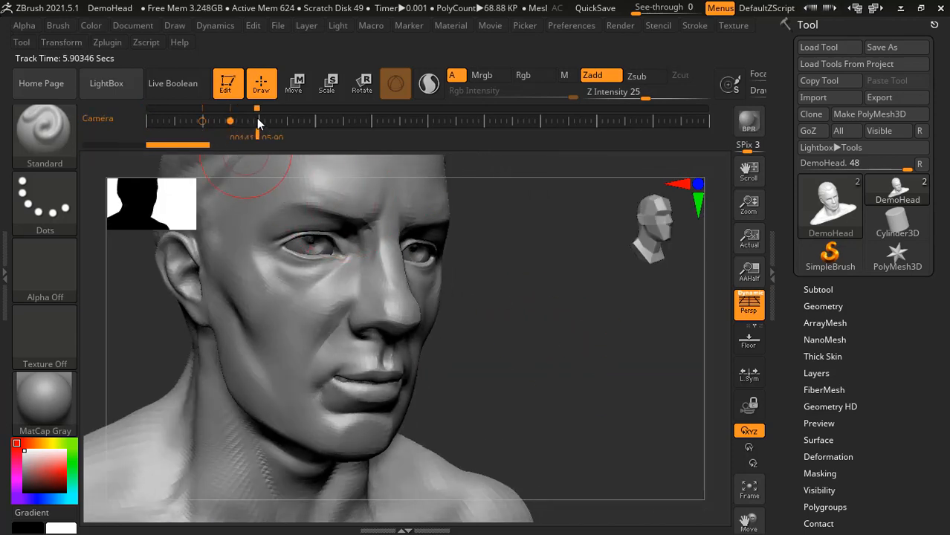
click(256, 119)
- Add camera keyframes from new head angles at about 14.4, 21 and 25.2 seconds, sculpting around the nose between views
mouse_move(579, 353)
mouse_down()
mouse_move(543, 327)
mouse_move(508, 342)
mouse_move(523, 323)
mouse_up()
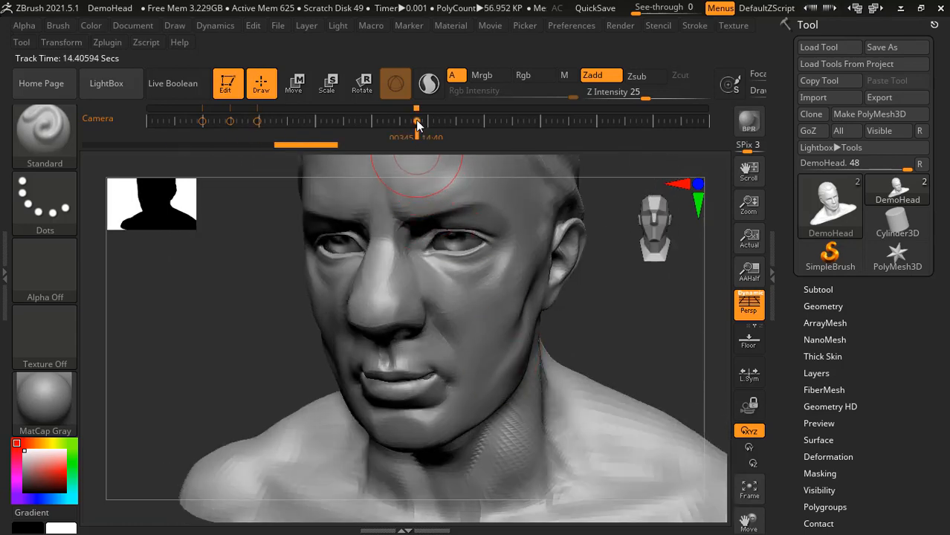
drag(572, 350, 621, 319)
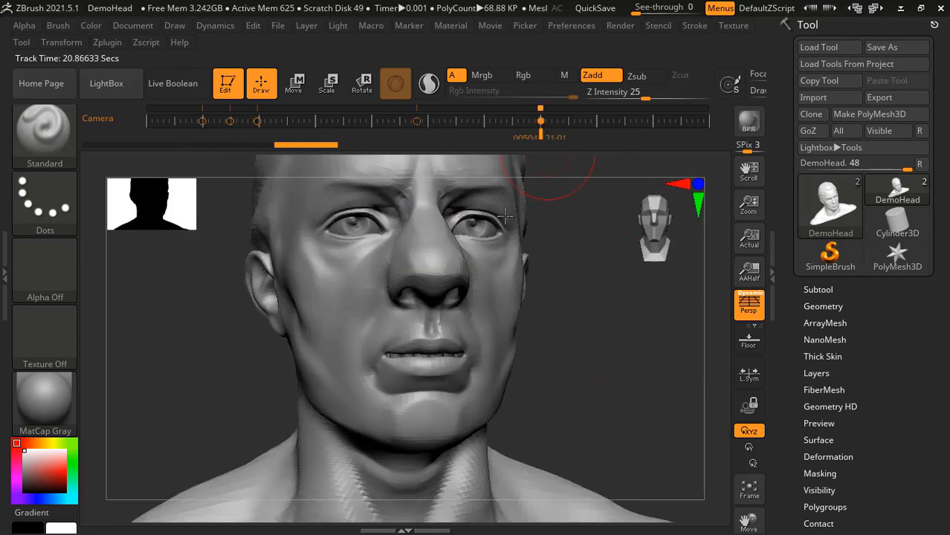
drag(474, 279, 481, 327)
drag(634, 312, 618, 213)
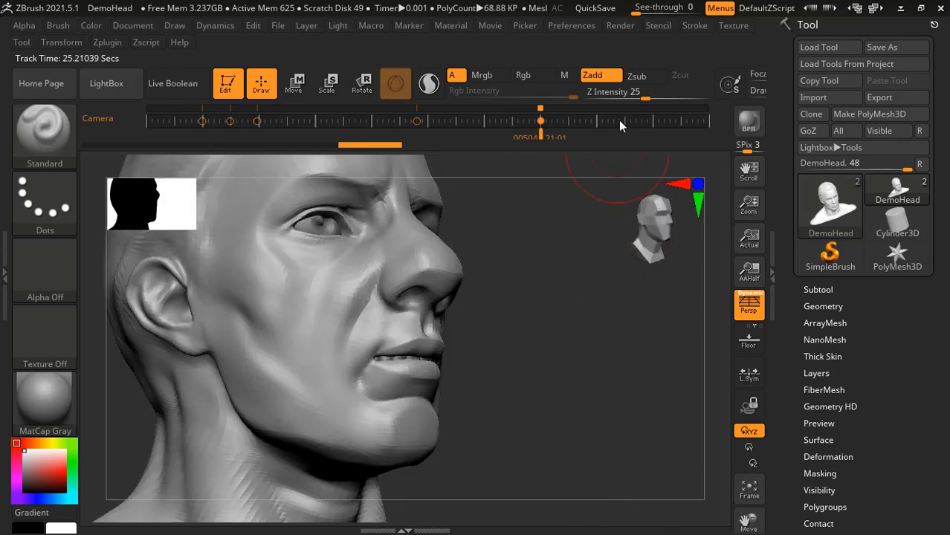
drag(551, 351, 555, 384)
- Step through the camera keyframes on the timeline to review the stored head views
click(202, 121)
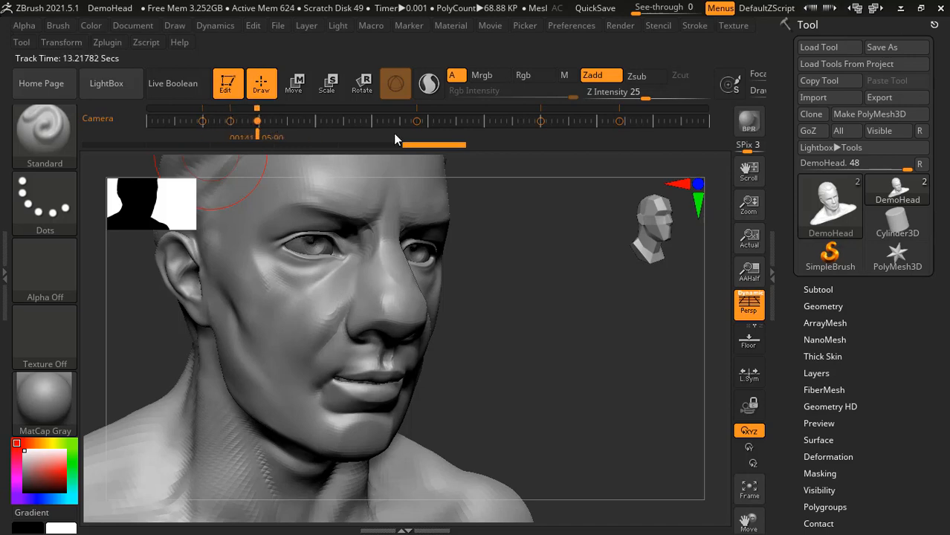
click(418, 121)
click(541, 121)
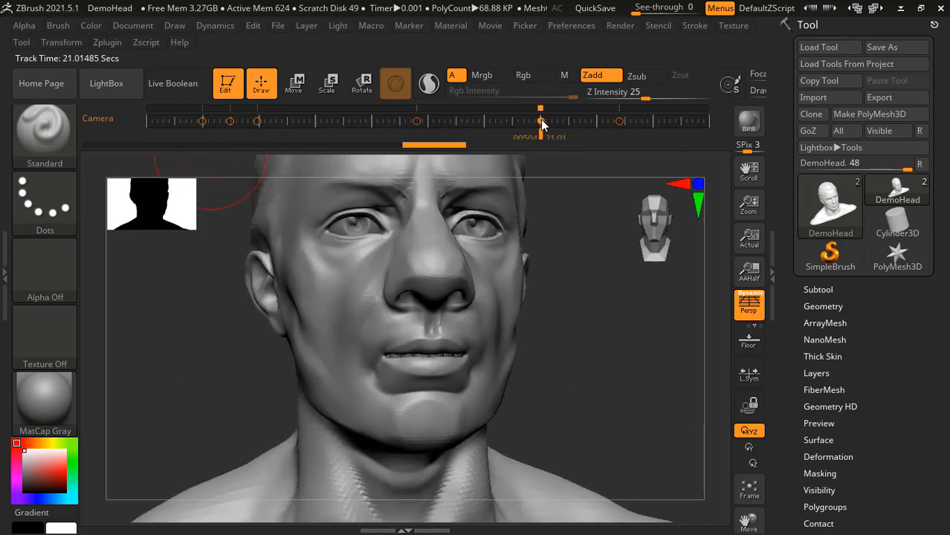
click(620, 121)
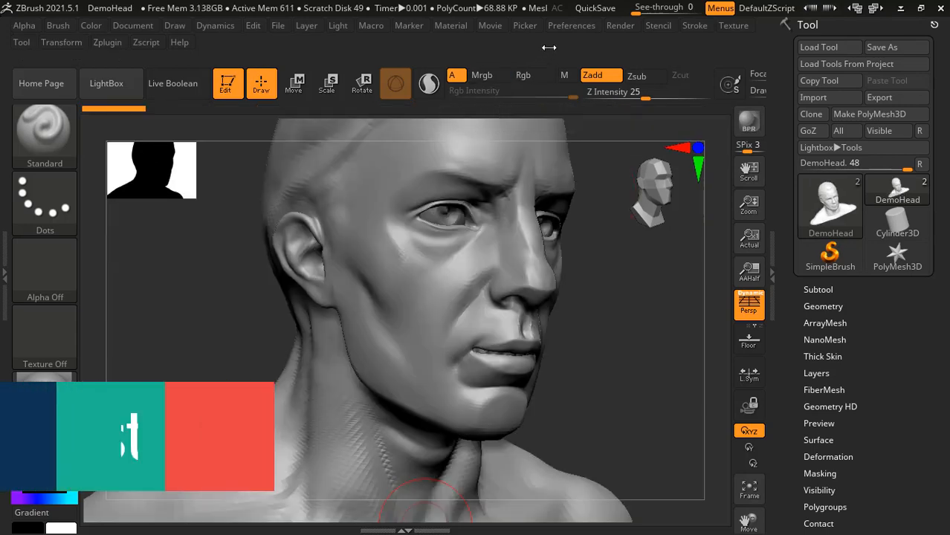
- Enable customization of the user interface in the configuration preferences
click(553, 26)
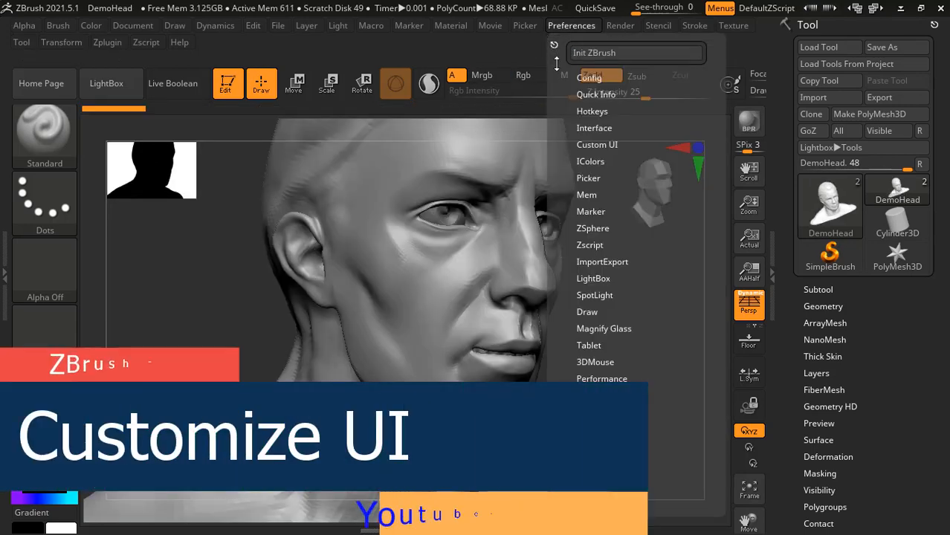
click(584, 78)
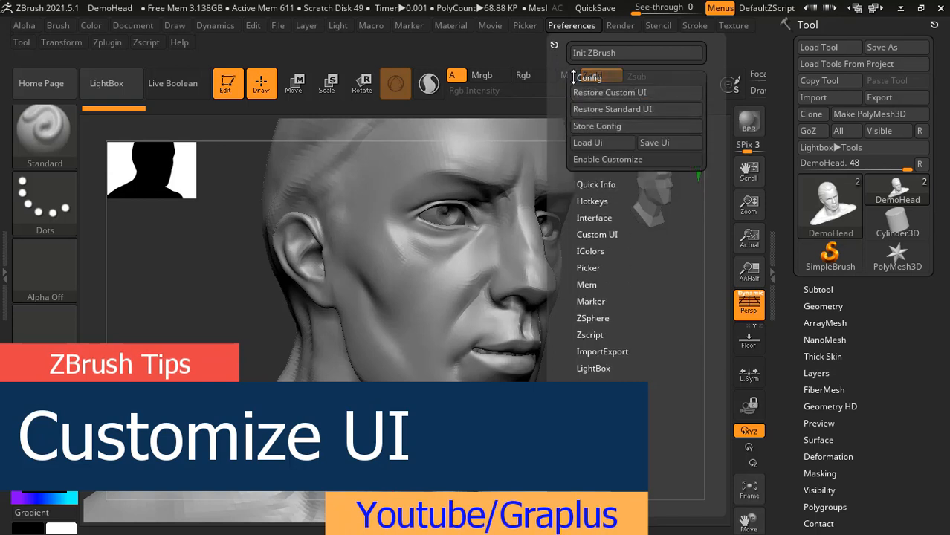
click(586, 160)
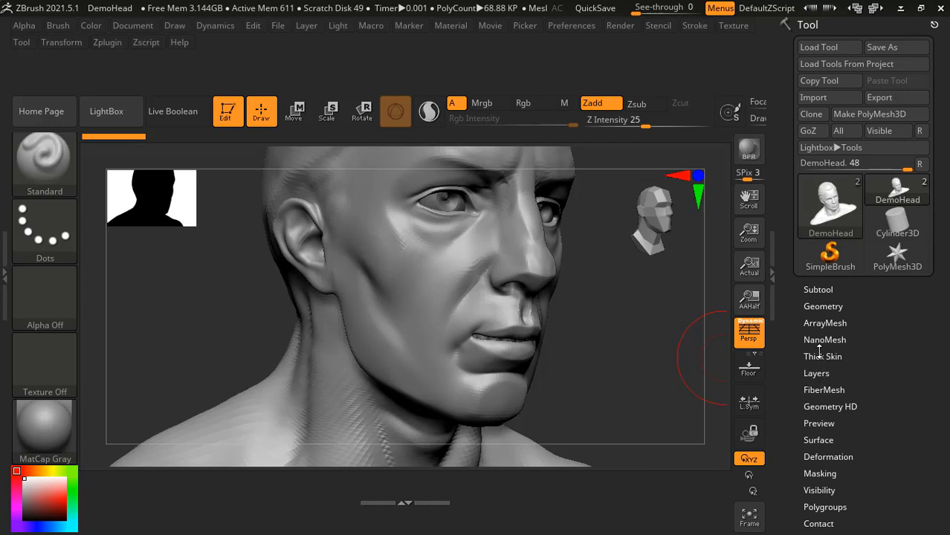
- Place a copy of the MaskByFeature masking command in the empty custom shelf area above the canvas
click(811, 474)
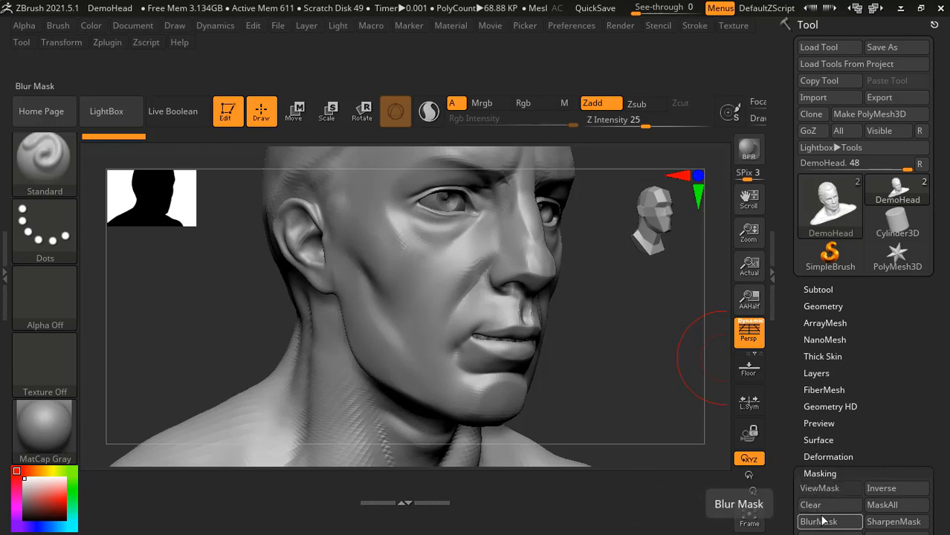
scroll(819, 468, down, 5)
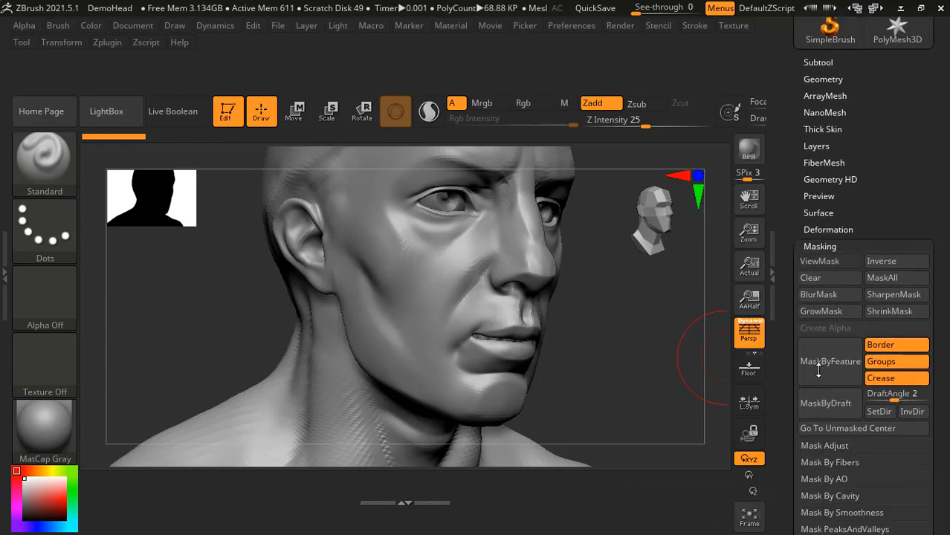
key(ctrl+alt)
ctrl+alt+drag(831, 343, 34, 78)
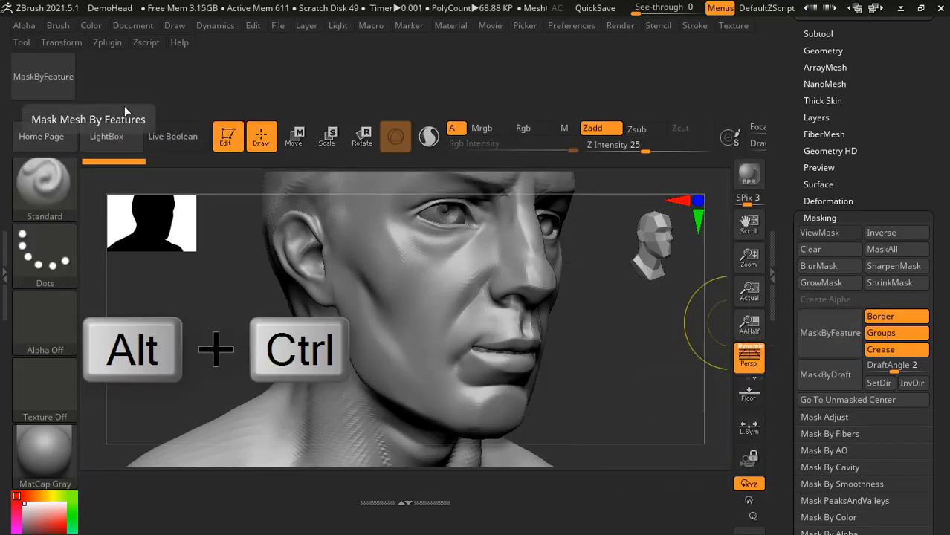
- Add the Inverse and Clear masking commands to the custom shelf beside MaskByFeature
key(ctrl)
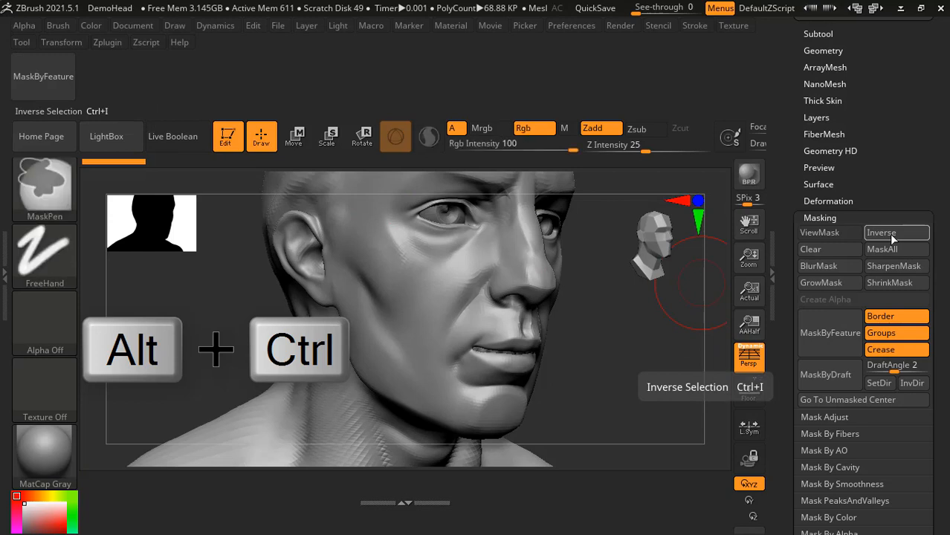
mouse_move(892, 237)
ctrl+alt+mouse_down()
mouse_move(258, 75)
mouse_move(139, 77)
ctrl+alt+mouse_up()
mouse_move(814, 251)
ctrl+alt+mouse_down()
mouse_move(246, 130)
mouse_move(130, 94)
ctrl+alt+mouse_up()
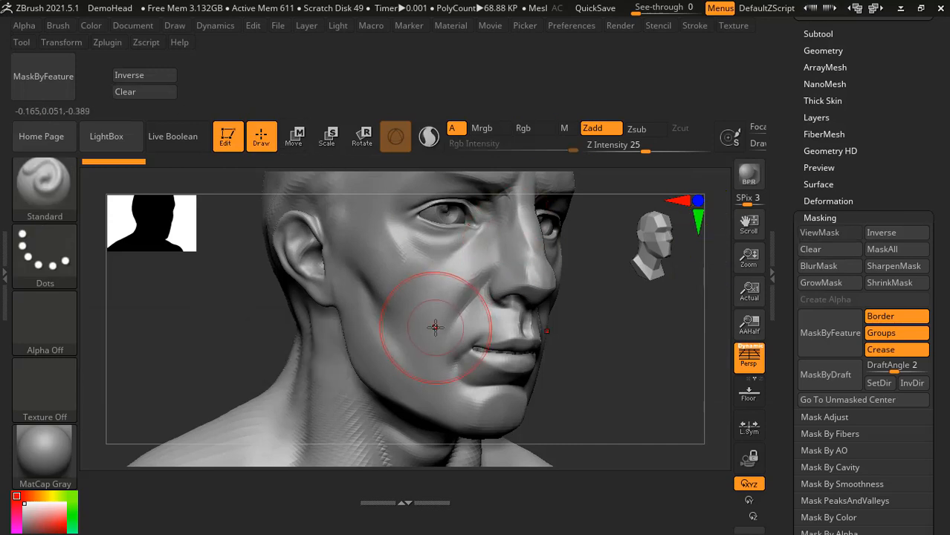
- Test the custom shelf by masking the head by features, inverting the mask and clearing it
click(45, 76)
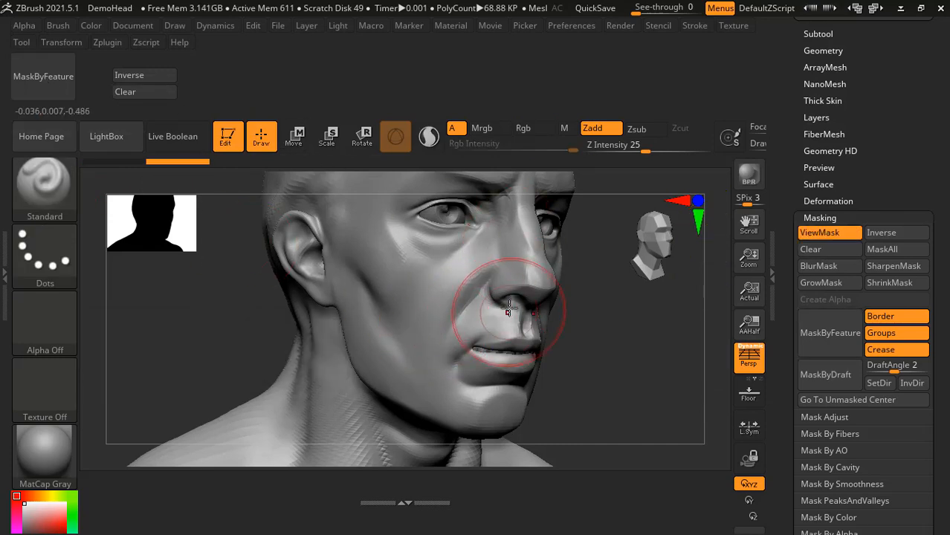
click(142, 78)
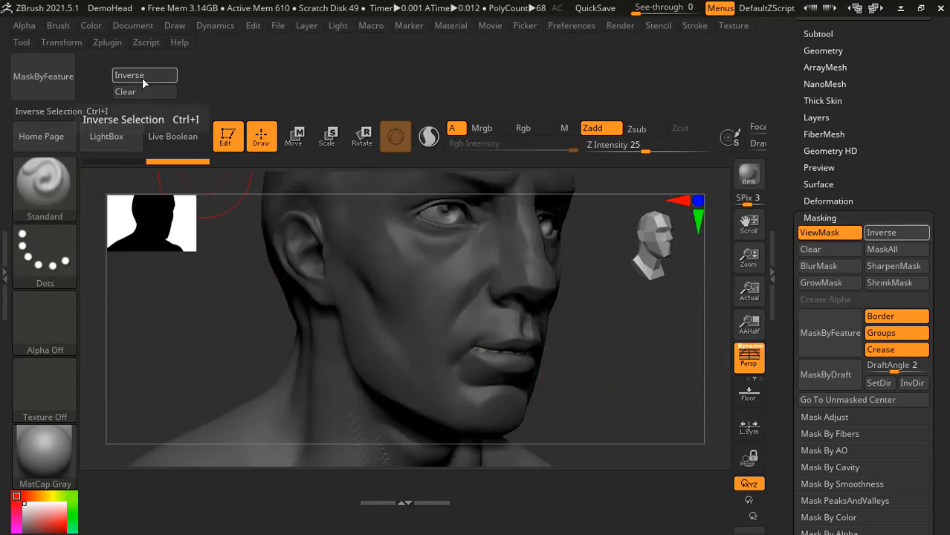
click(140, 91)
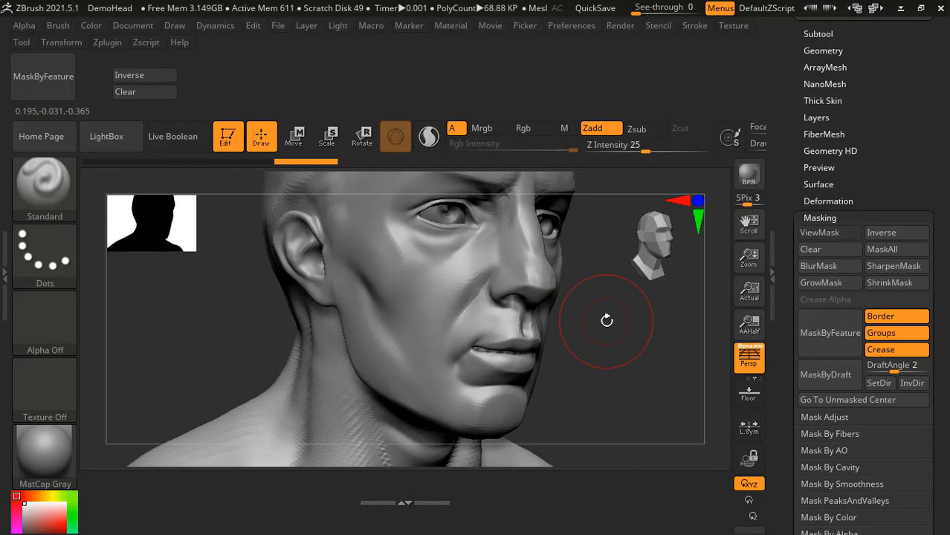
- Save the customized interface configuration as CustomUserInterface2021 in the ZStartup folder
click(570, 25)
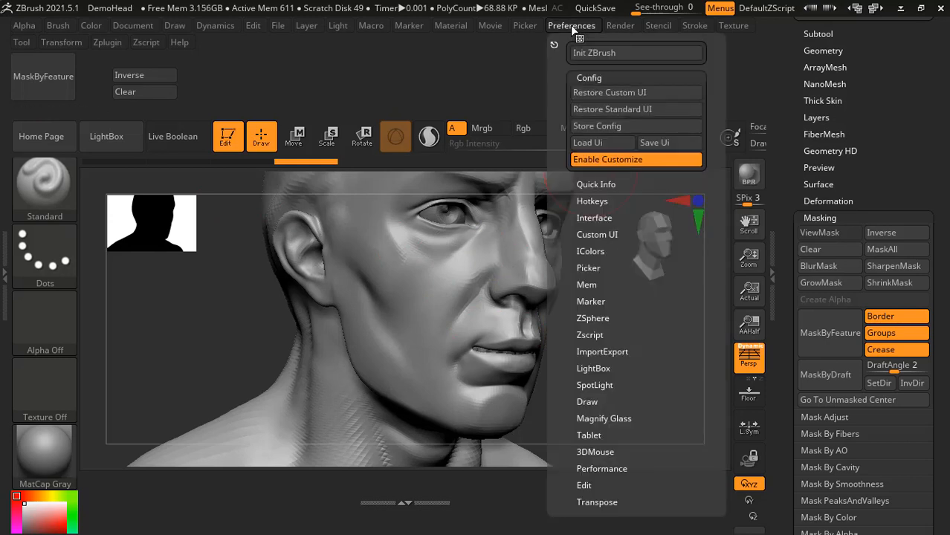
click(656, 149)
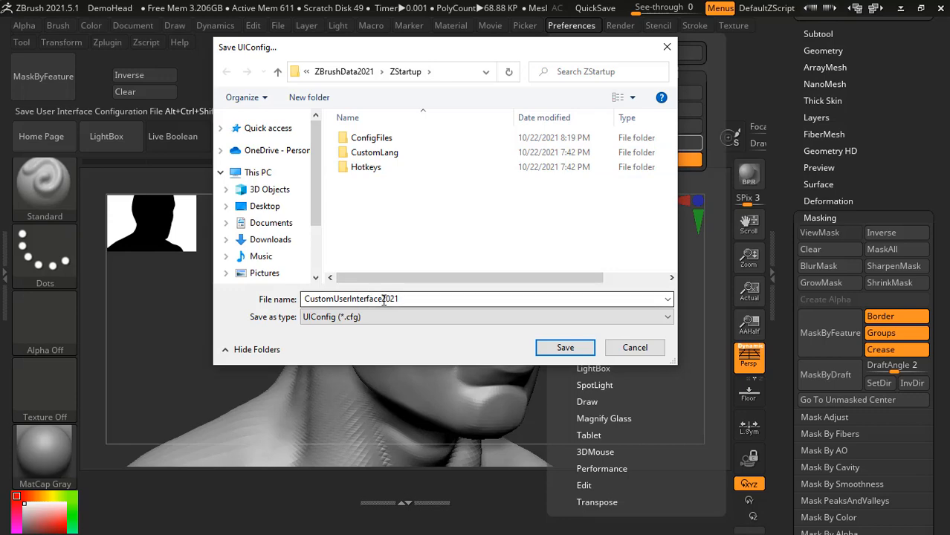
click(548, 349)
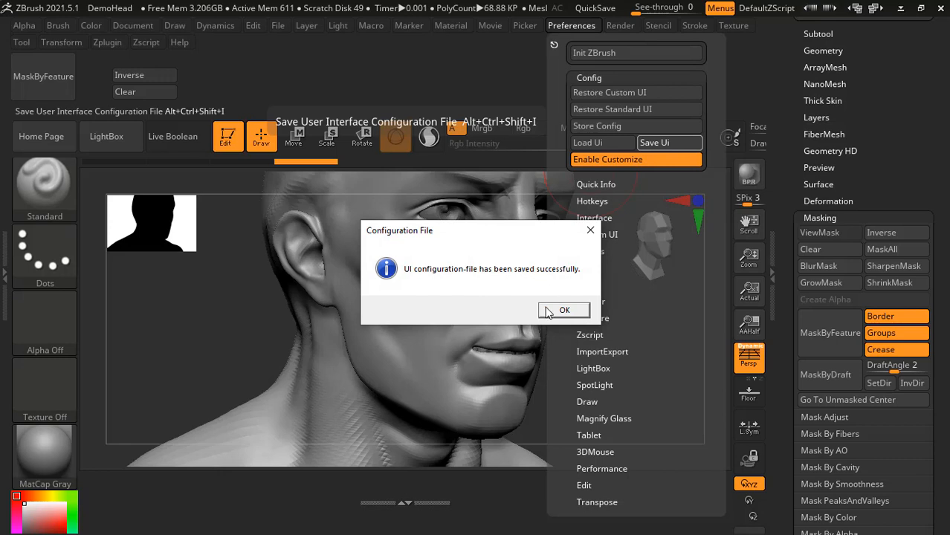
- Store the customized interface as the master configuration that loads at every startup
click(554, 311)
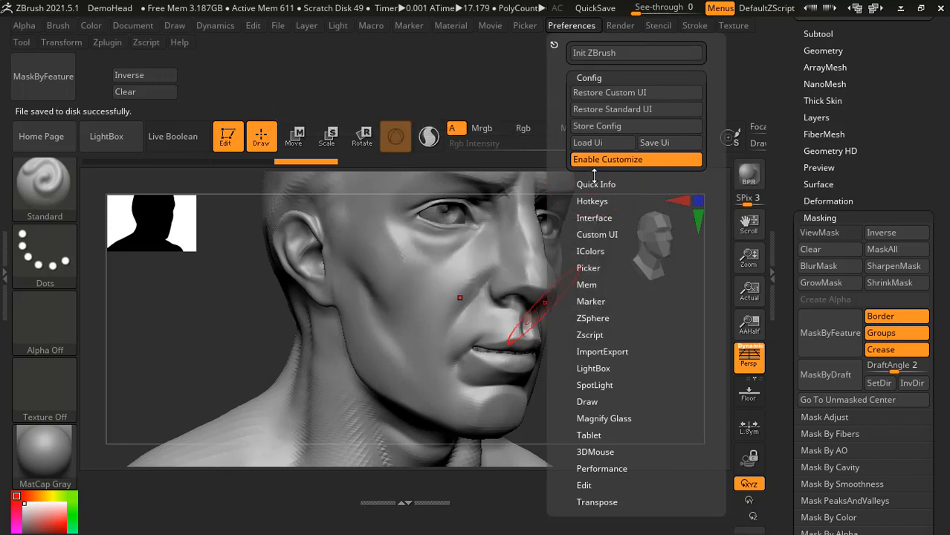
click(588, 126)
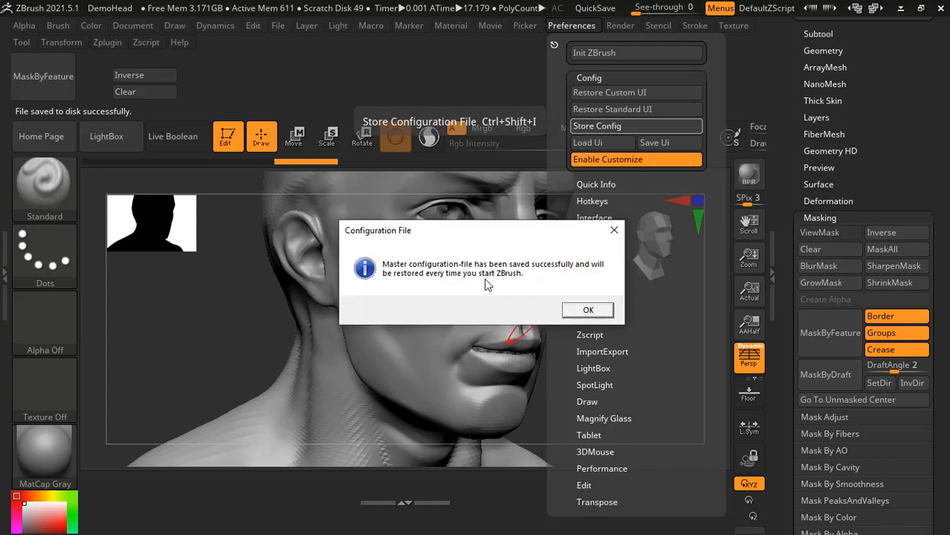
click(585, 312)
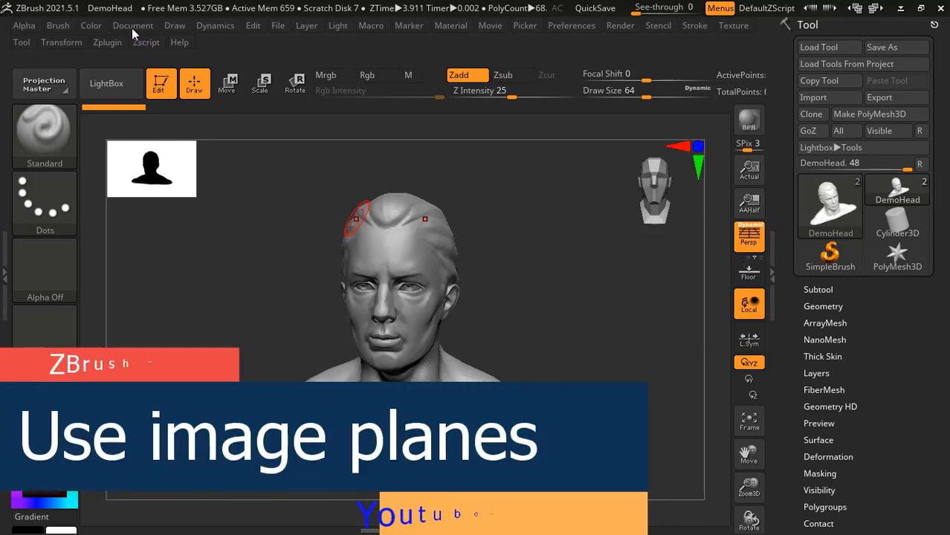
- Examine the floor grid's reference map settings for the Front-Back, Up-Down and Left-Right planes
click(177, 26)
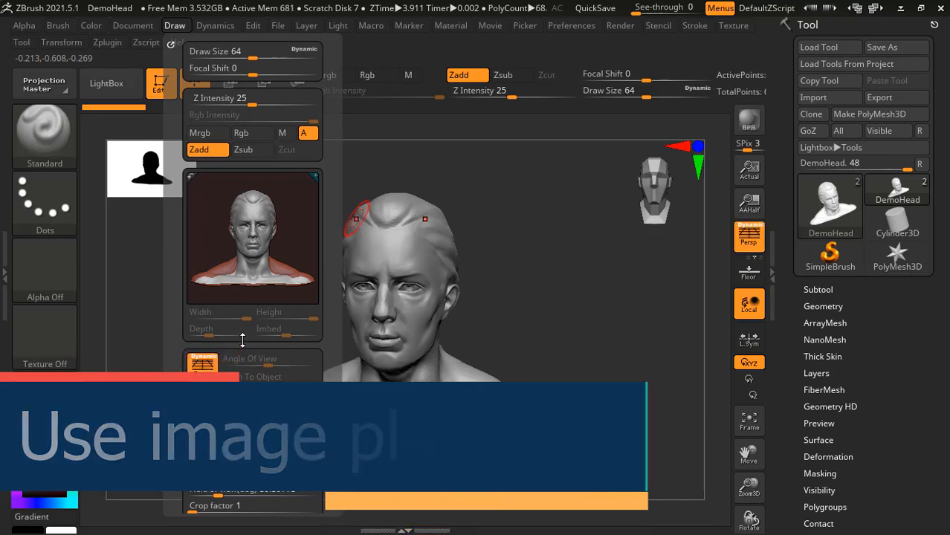
scroll(241, 215, down, 5)
scroll(241, 215, down, 5)
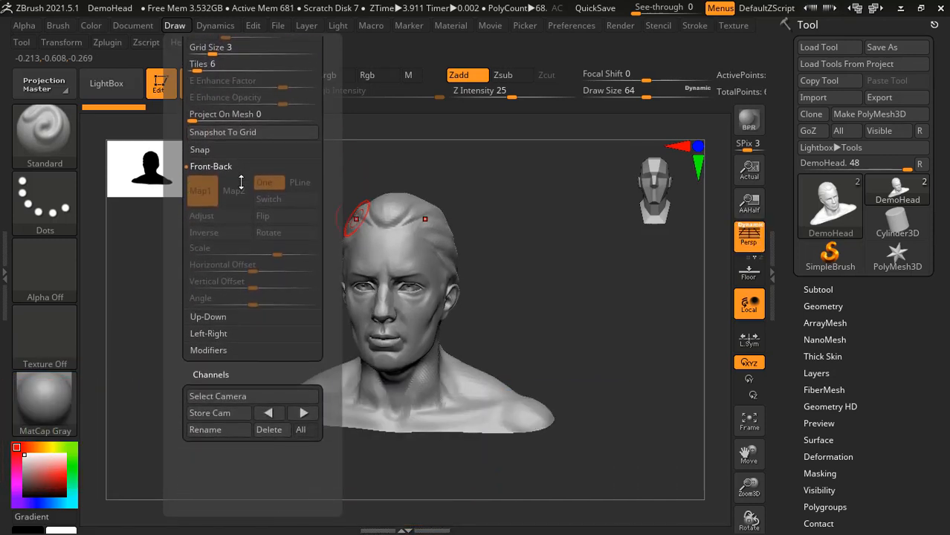
click(201, 320)
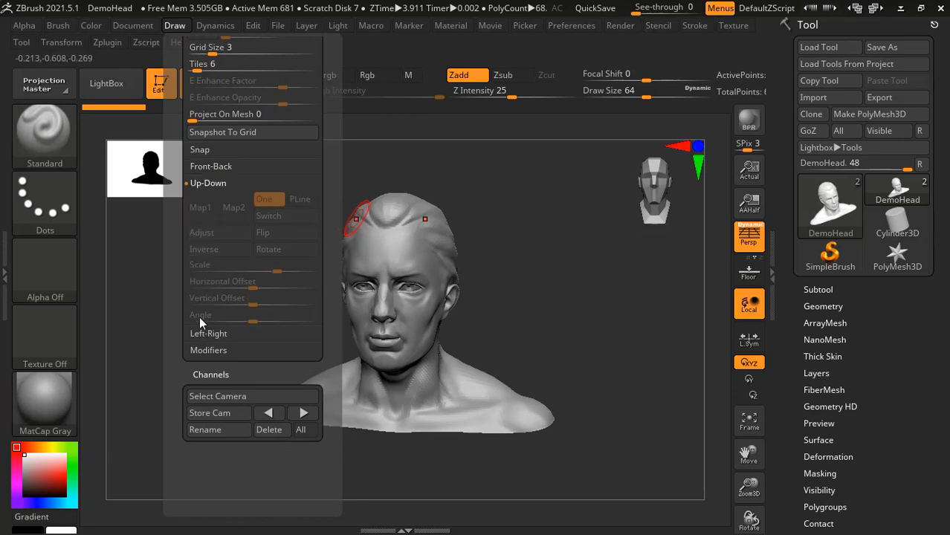
click(215, 335)
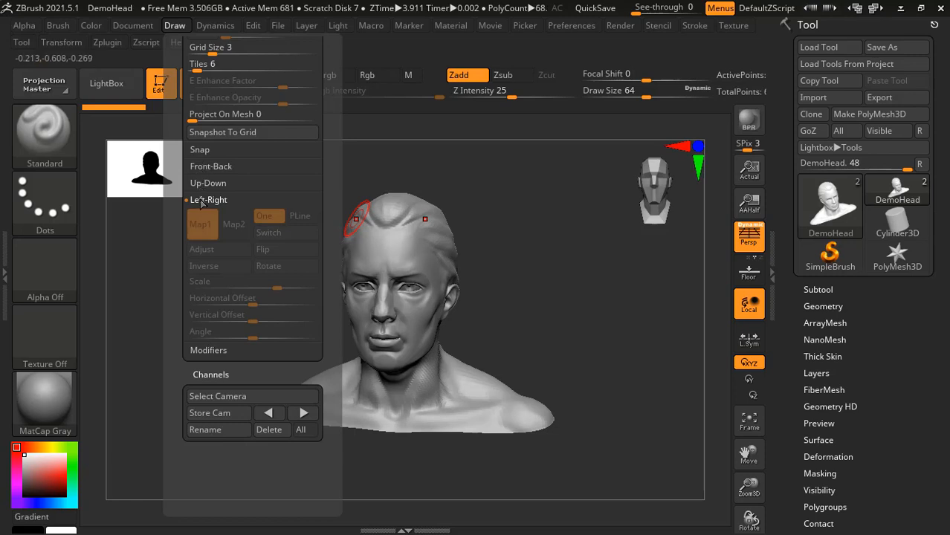
- Turn on the floor grid and assign Texture 30 as Map1 of the Front-Back reference plane
key(shift+p)
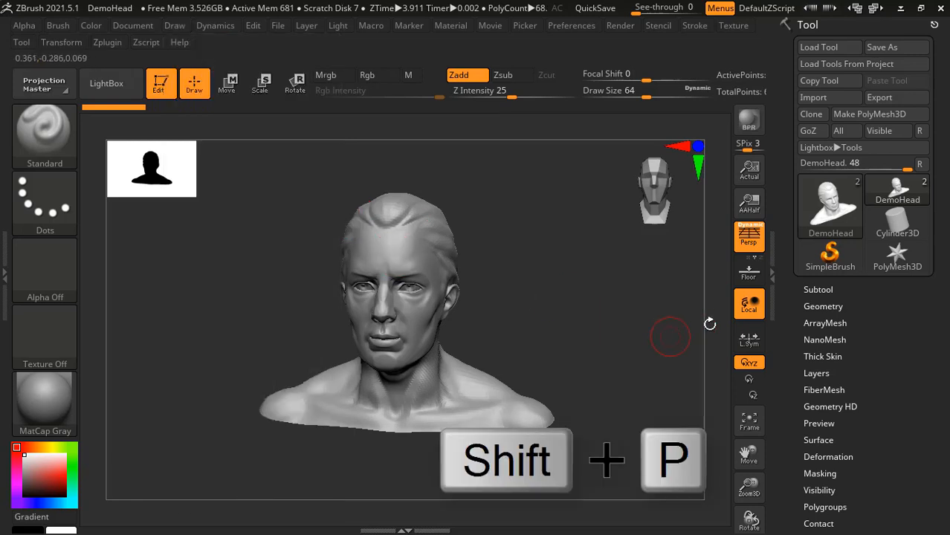
click(749, 281)
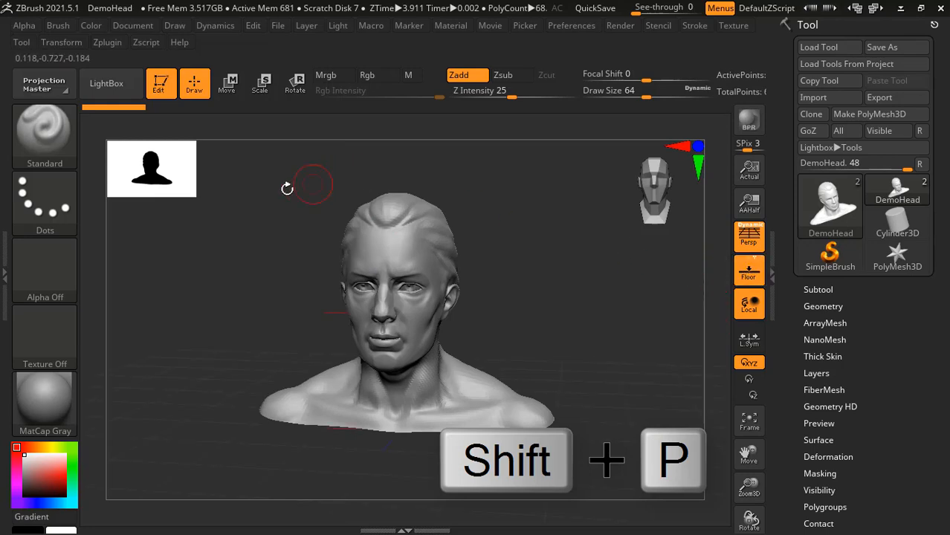
click(174, 25)
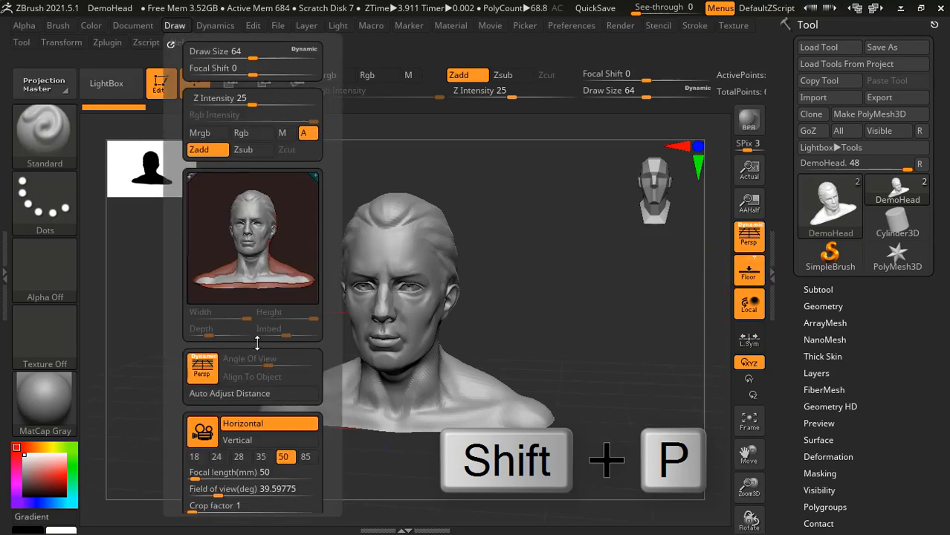
scroll(261, 194, down, 5)
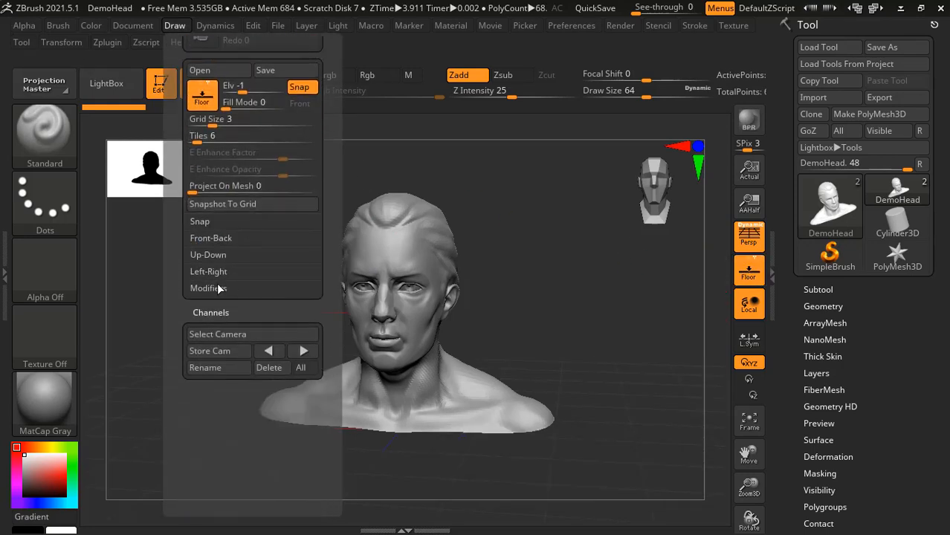
click(200, 239)
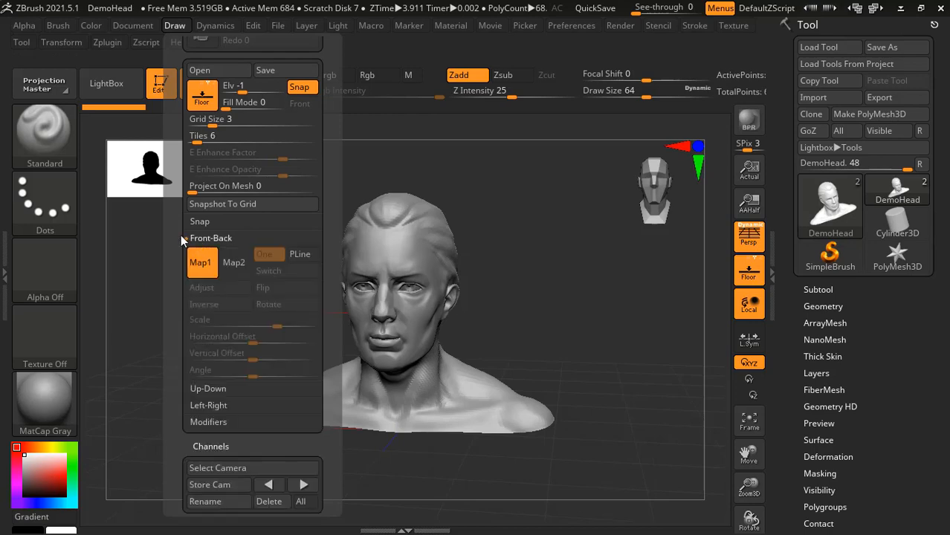
click(200, 263)
click(200, 265)
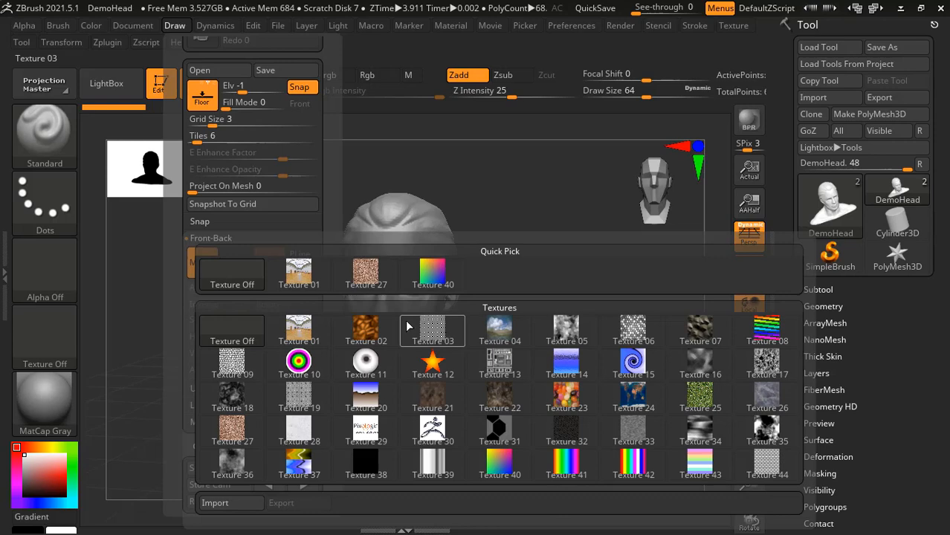
click(430, 433)
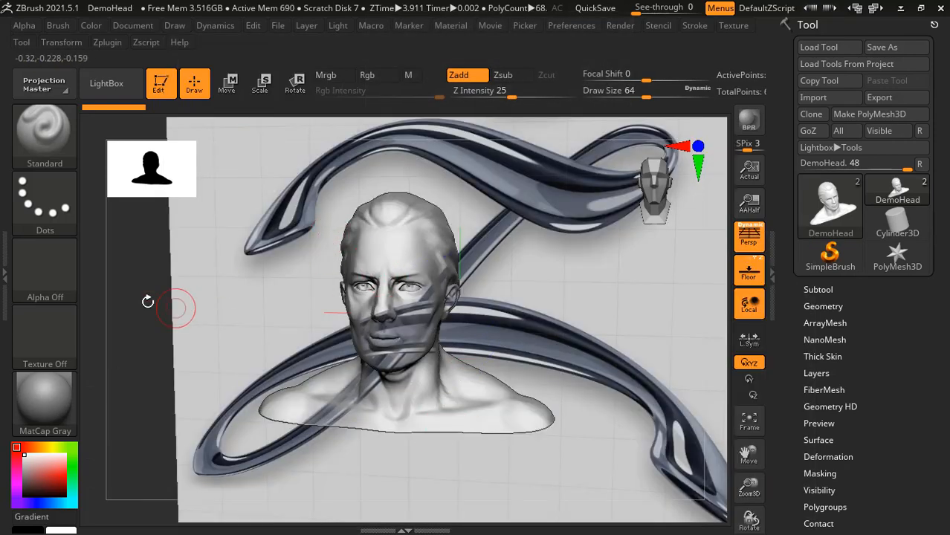
- Assign Texture 15 as Map2 of the Front-Back reference plane
click(176, 27)
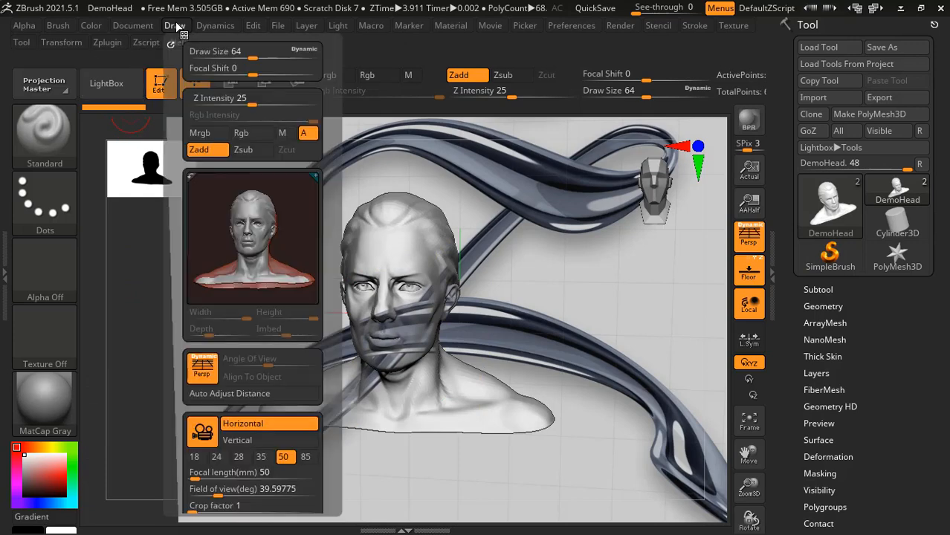
drag(246, 341, 237, 201)
click(229, 319)
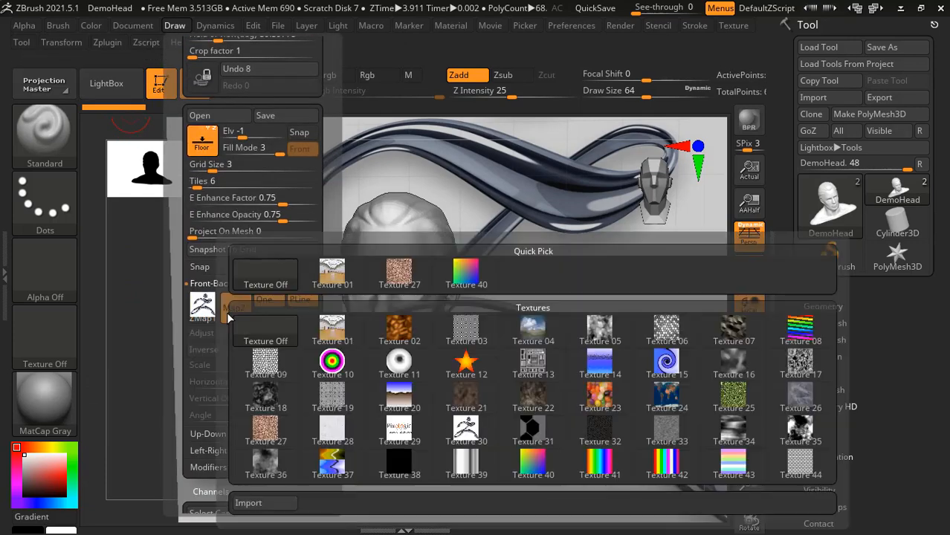
click(668, 382)
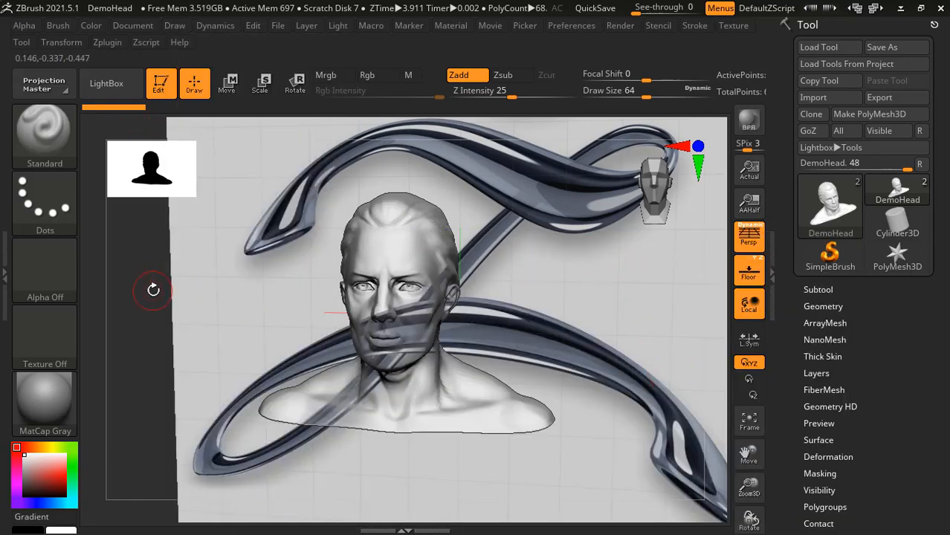
mouse_move(152, 278)
ctrl+right_down()
mouse_move(149, 243)
mouse_move(212, 308)
mouse_move(214, 241)
ctrl+right_up()
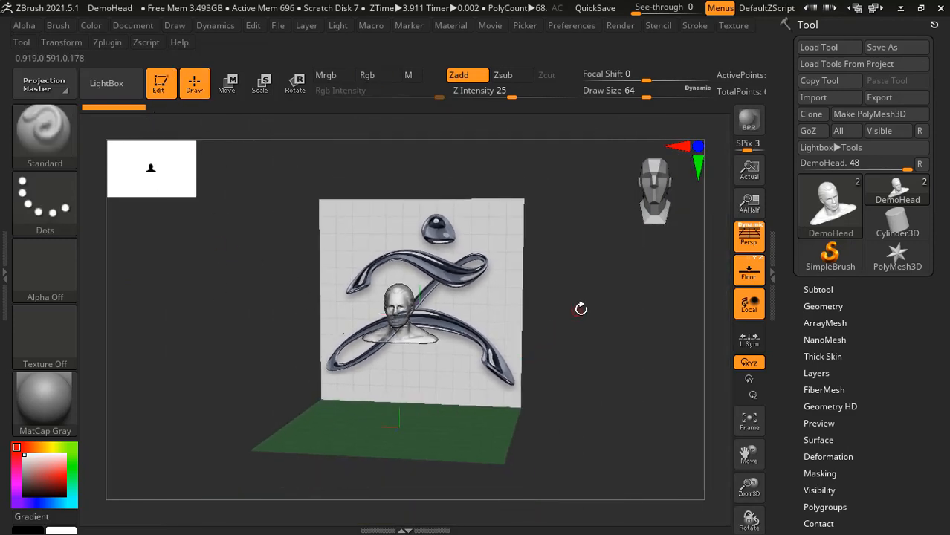
drag(579, 314, 546, 233)
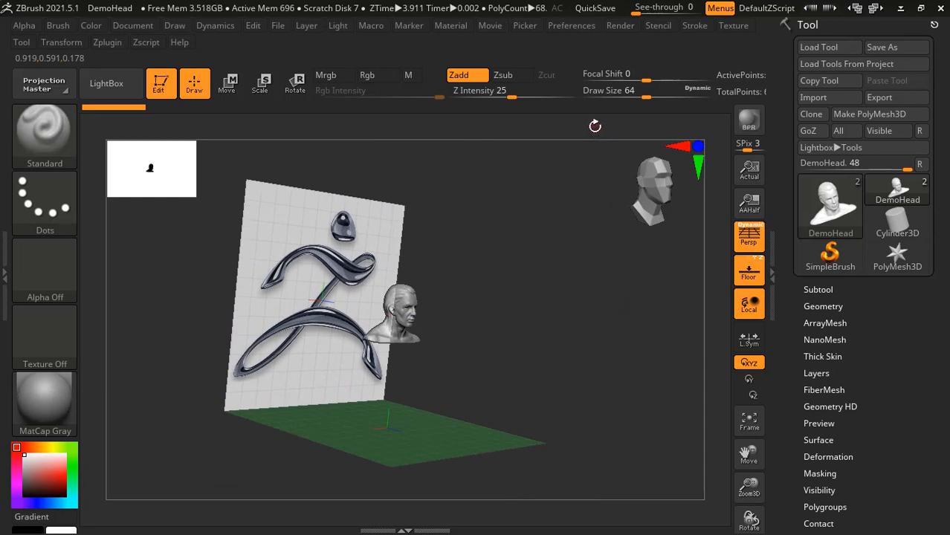
- Open the image import dialog for Map1 of the Left-Right reference plane and cancel it
click(177, 27)
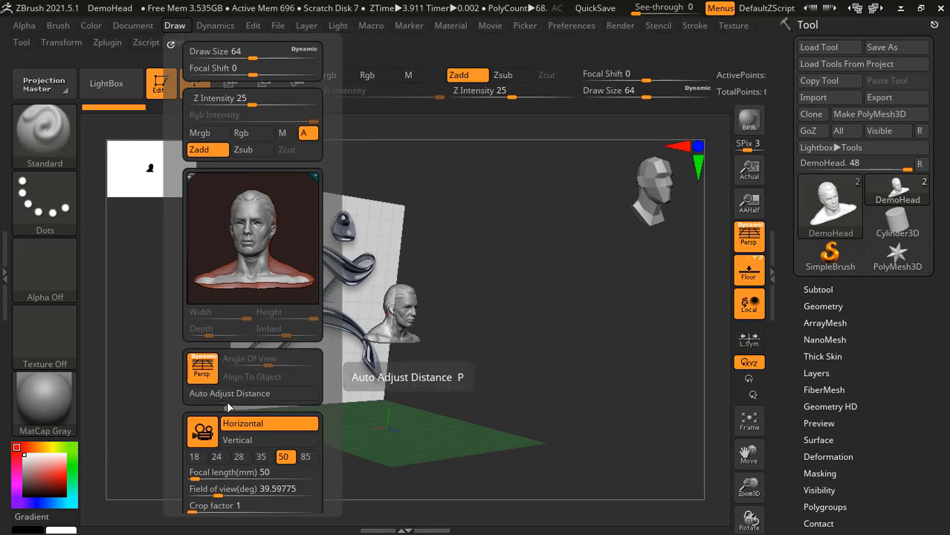
drag(223, 402, 214, 234)
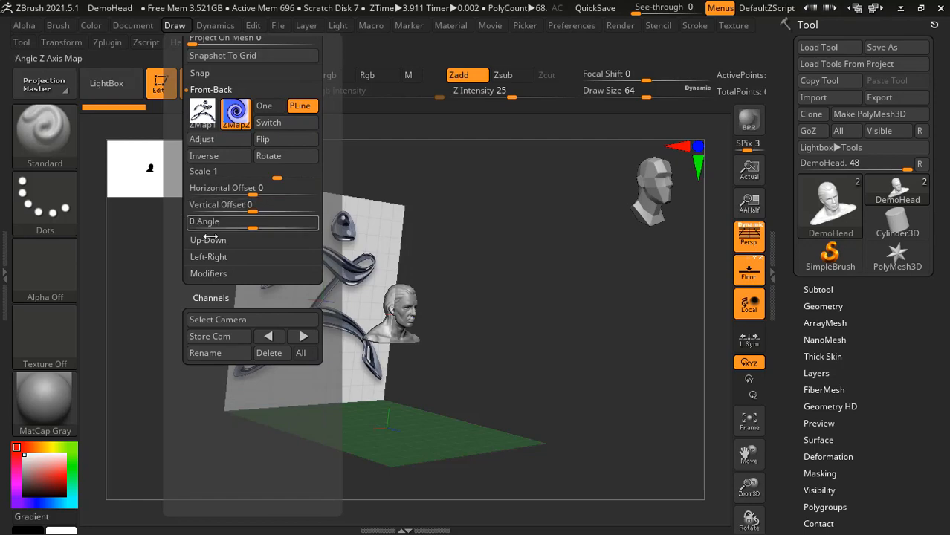
click(199, 256)
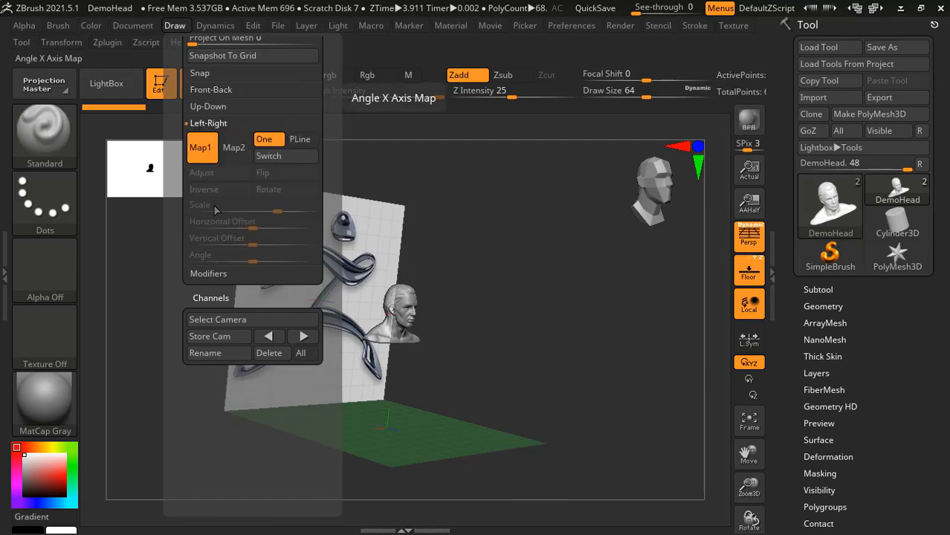
click(202, 145)
click(216, 397)
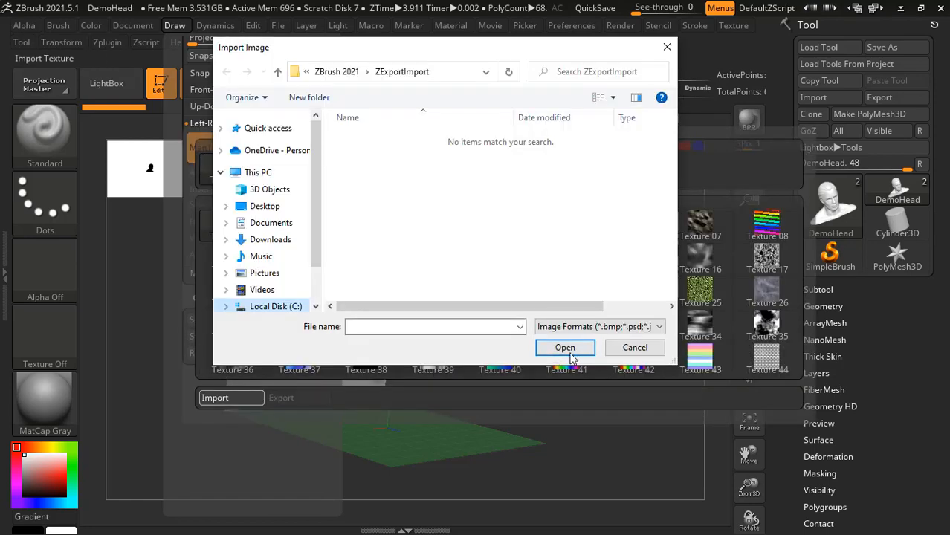
click(633, 348)
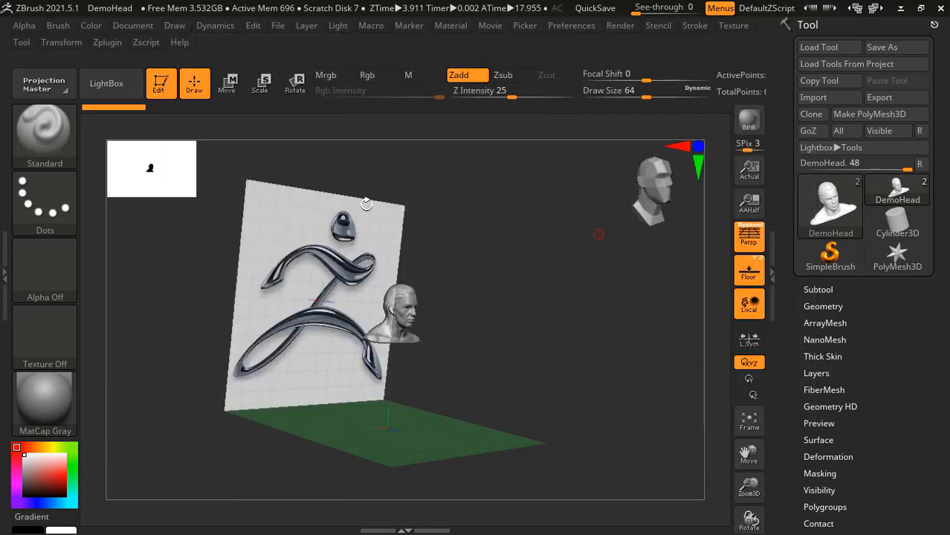
- Assign Texture 10 as Map1 of the Left-Right reference plane
click(175, 27)
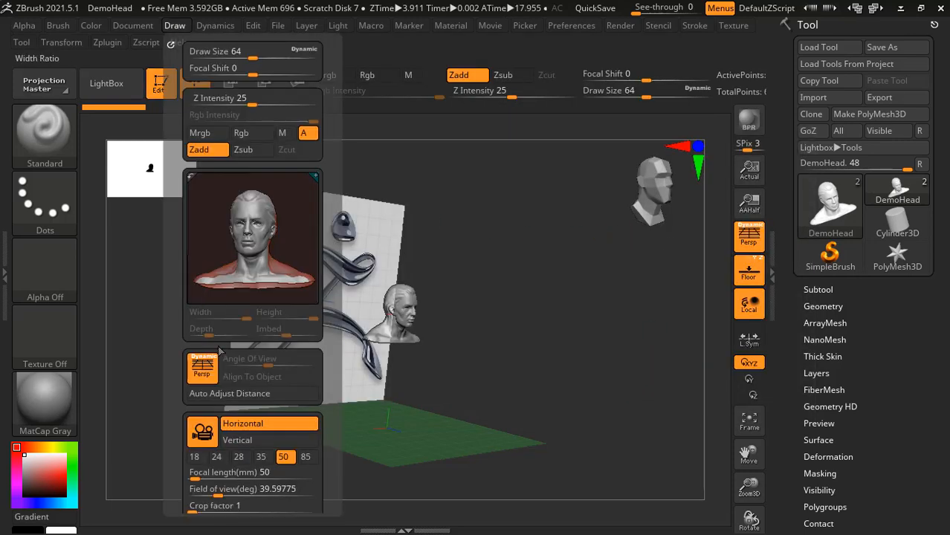
scroll(226, 394, down, 10)
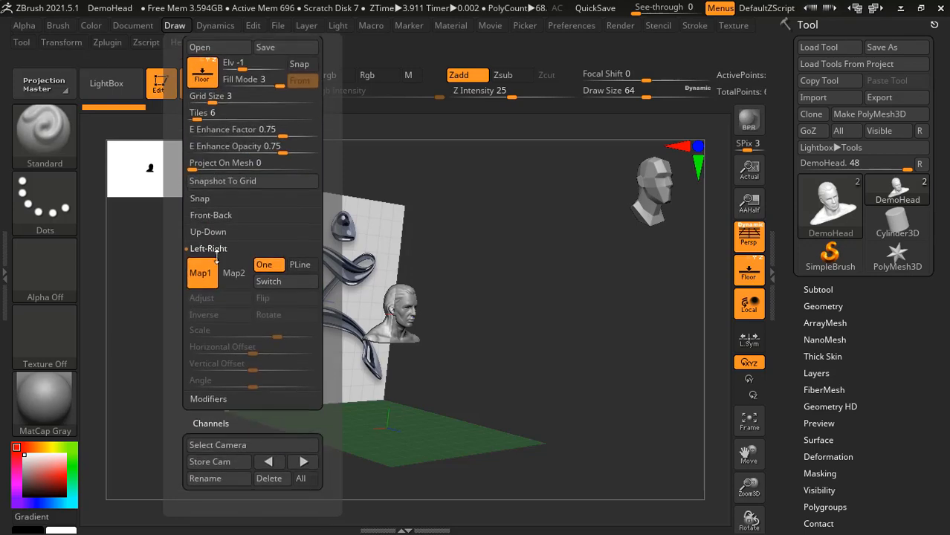
click(204, 278)
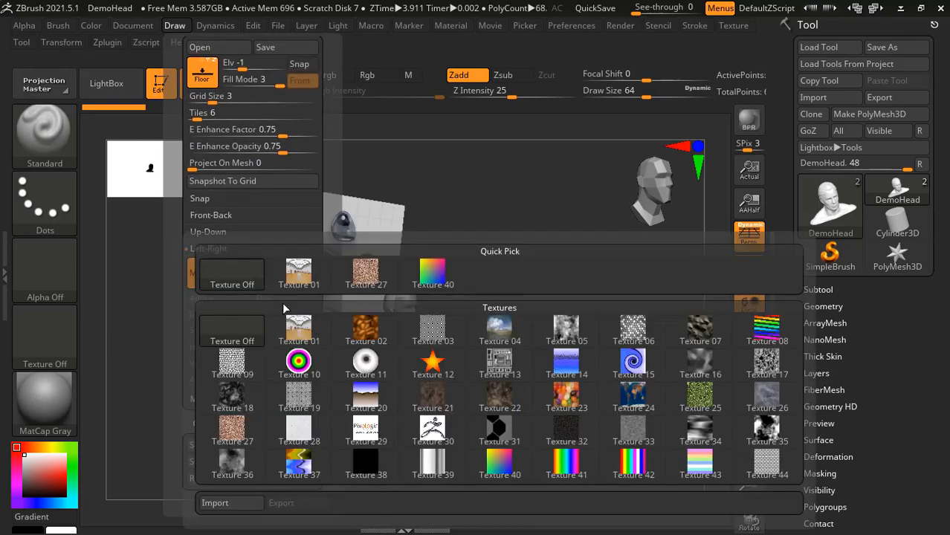
click(299, 363)
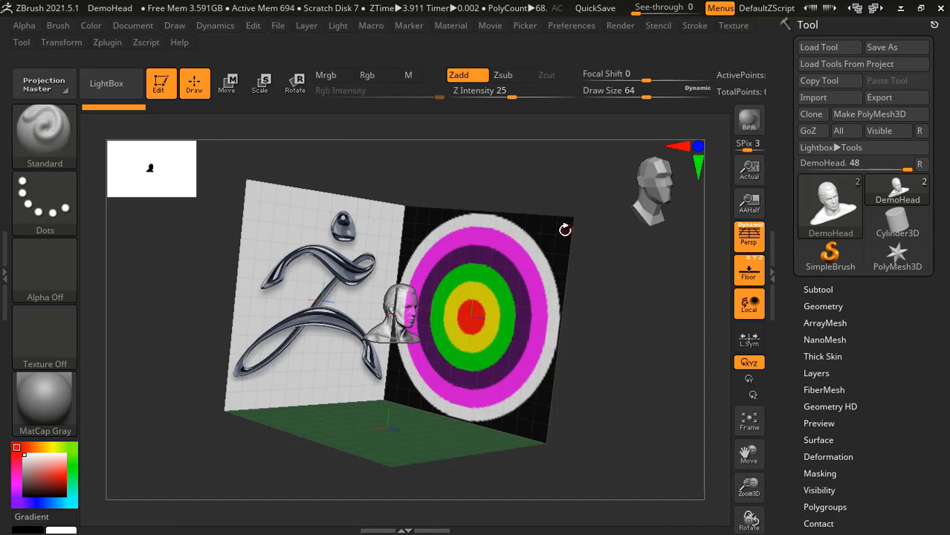
- Open the Image Plane file browser for loading a reference image and cancel it
click(733, 26)
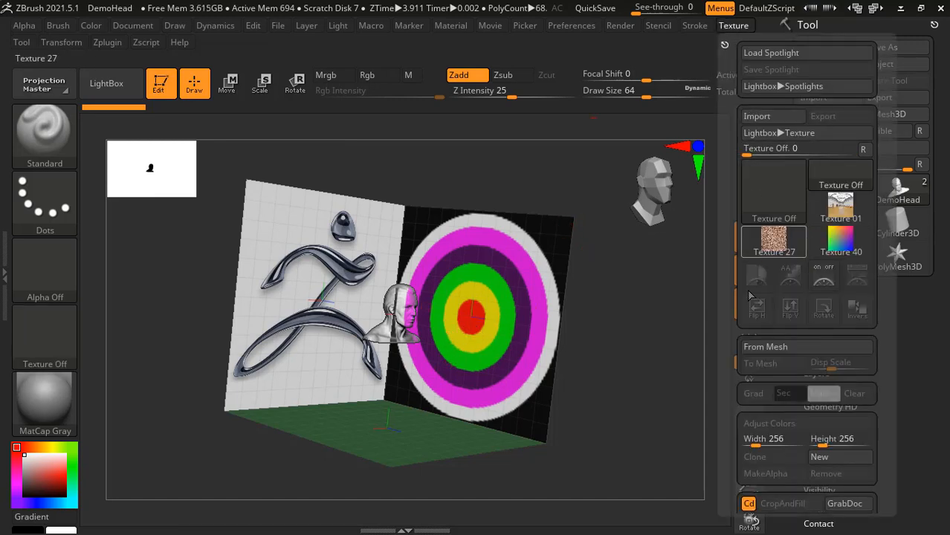
drag(770, 490, 774, 394)
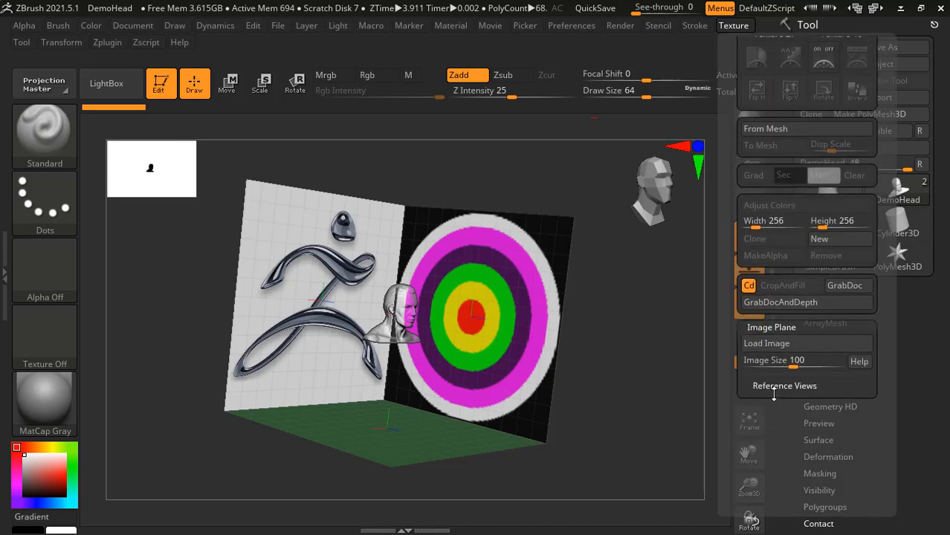
click(763, 344)
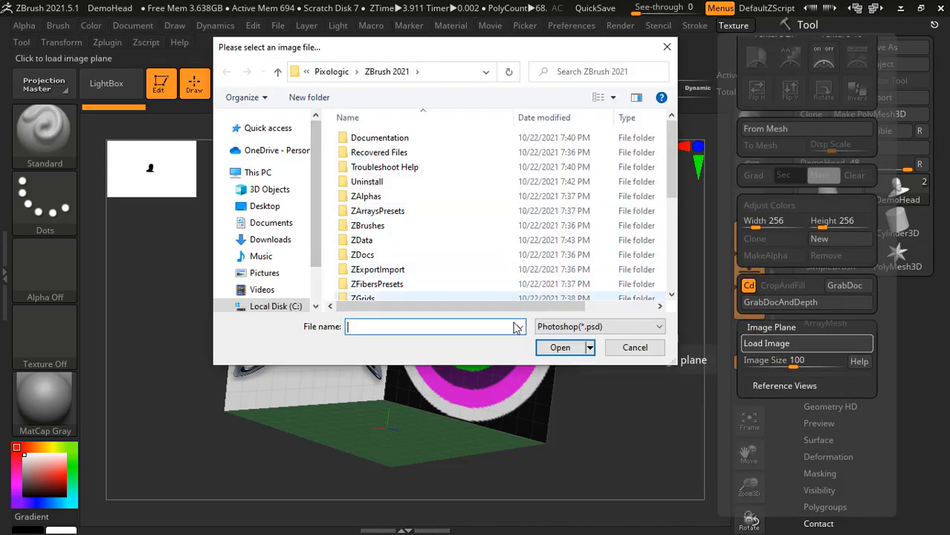
click(635, 347)
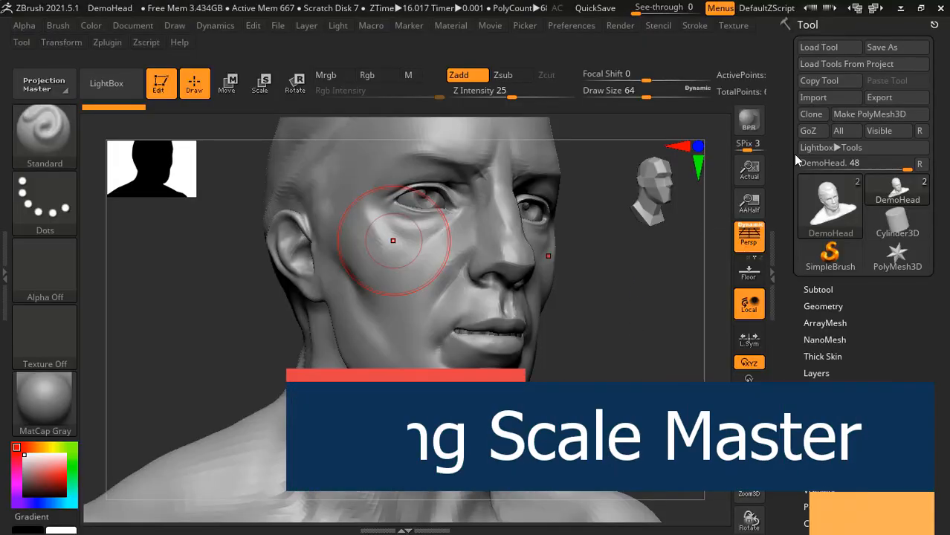
- Bring up the choice of GoZ-enabled applications for the head and dismiss it
click(808, 131)
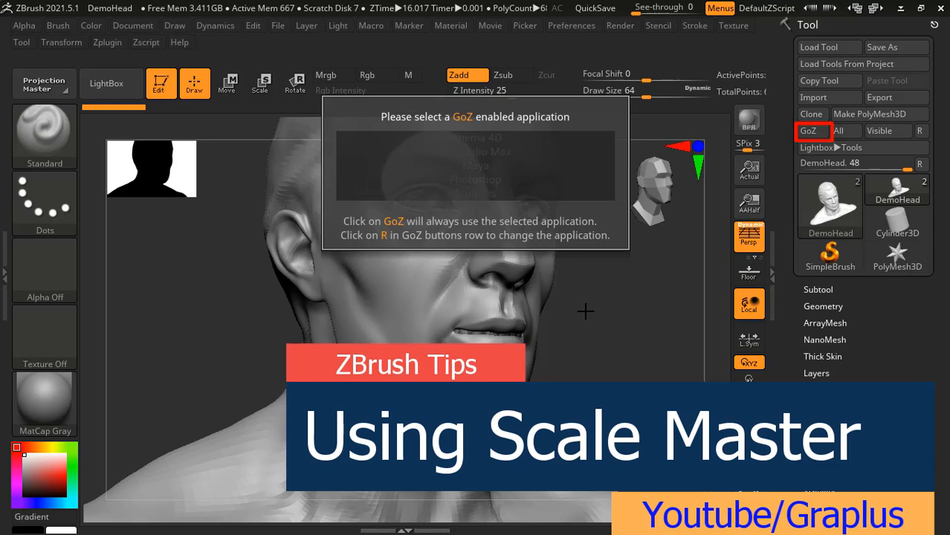
key(Escape)
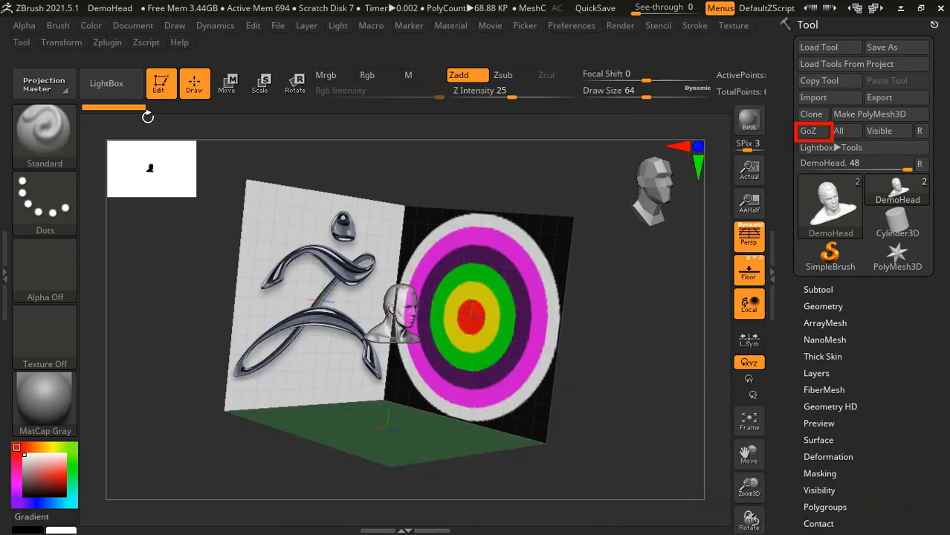
- Dock the Zplugin palette beside the canvas with all the Scale Master controls expanded and in view
click(117, 44)
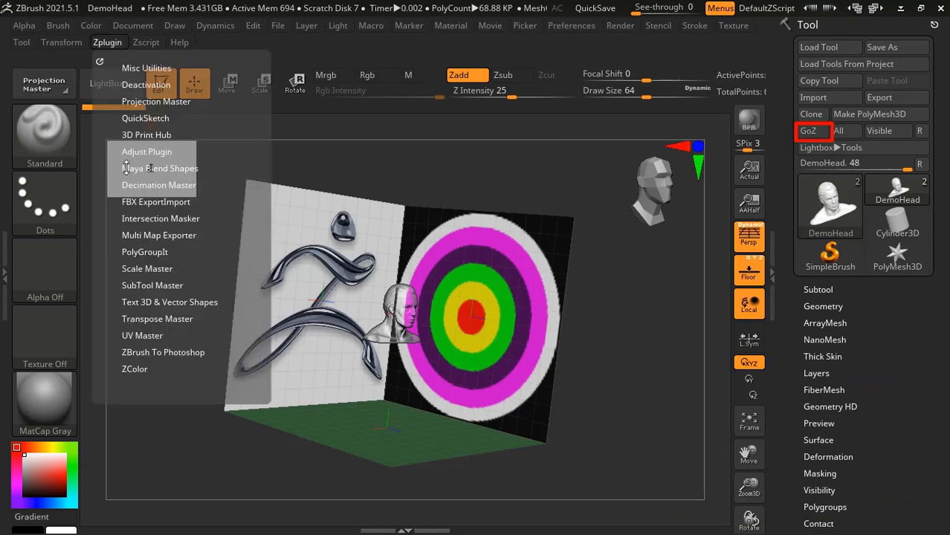
click(134, 269)
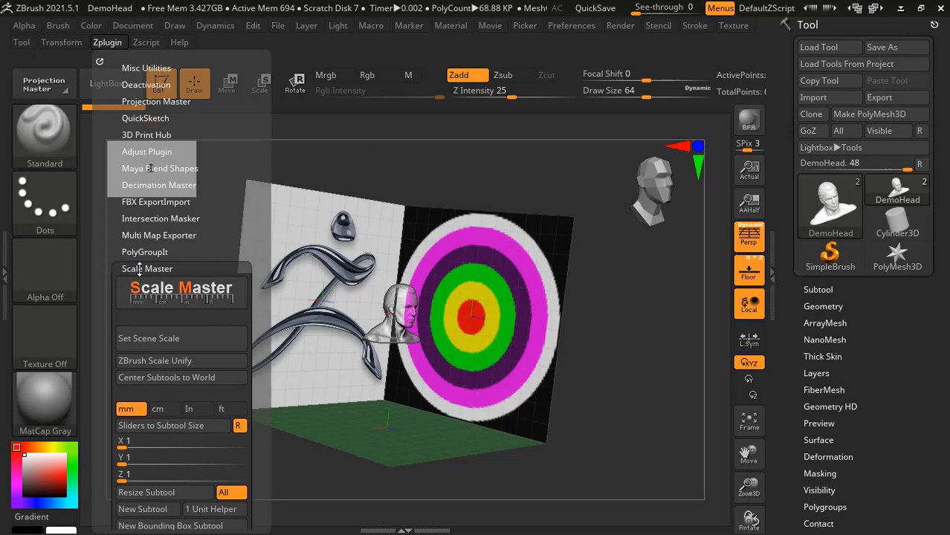
mouse_move(122, 269)
mouse_down()
mouse_move(121, 247)
mouse_move(119, 276)
mouse_up()
click(99, 59)
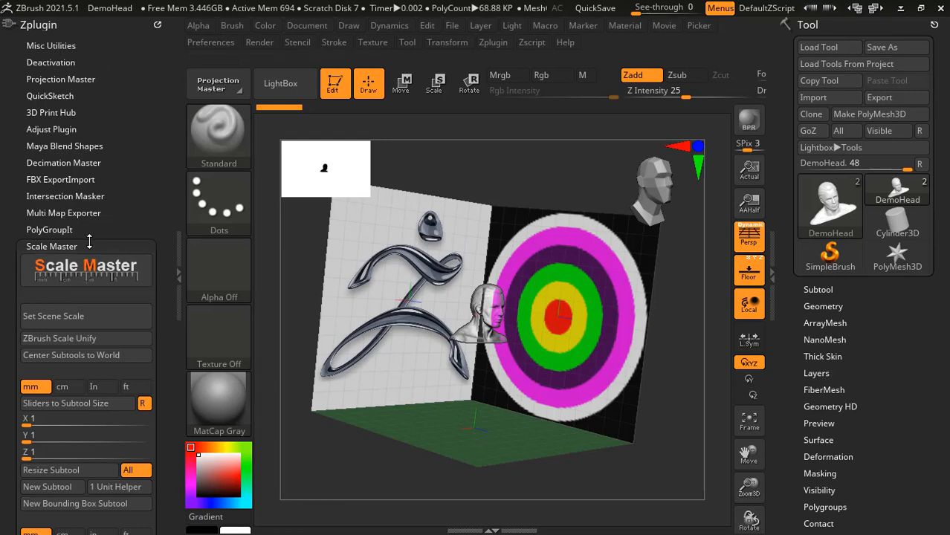
drag(84, 246, 88, 165)
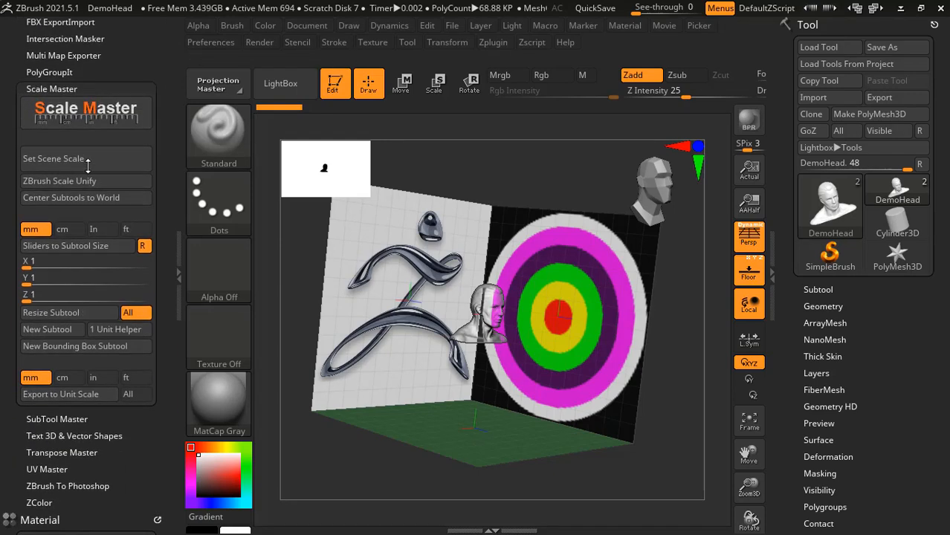
- Bring up the Set Scene Scale size choices for the head, dismiss them, and keep mm as the Scale Master unit
click(35, 158)
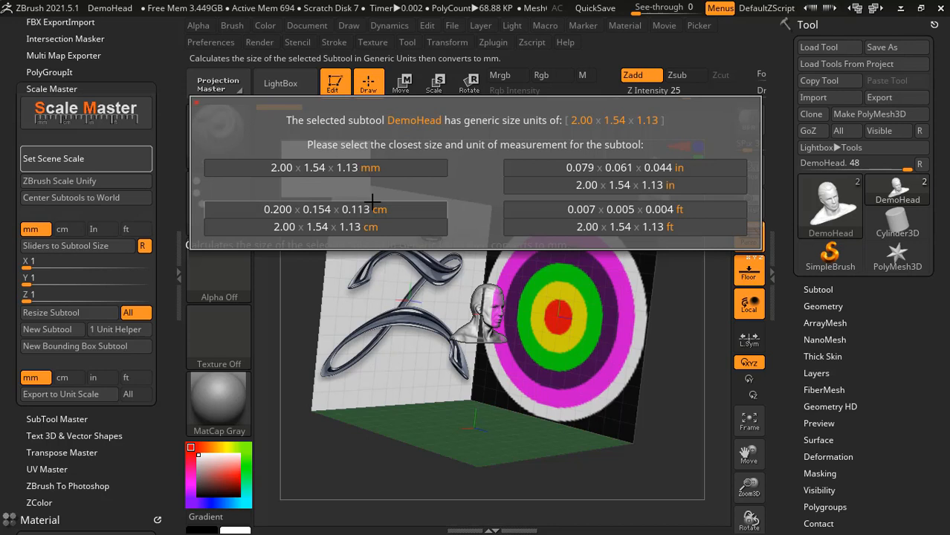
key(Escape)
click(64, 230)
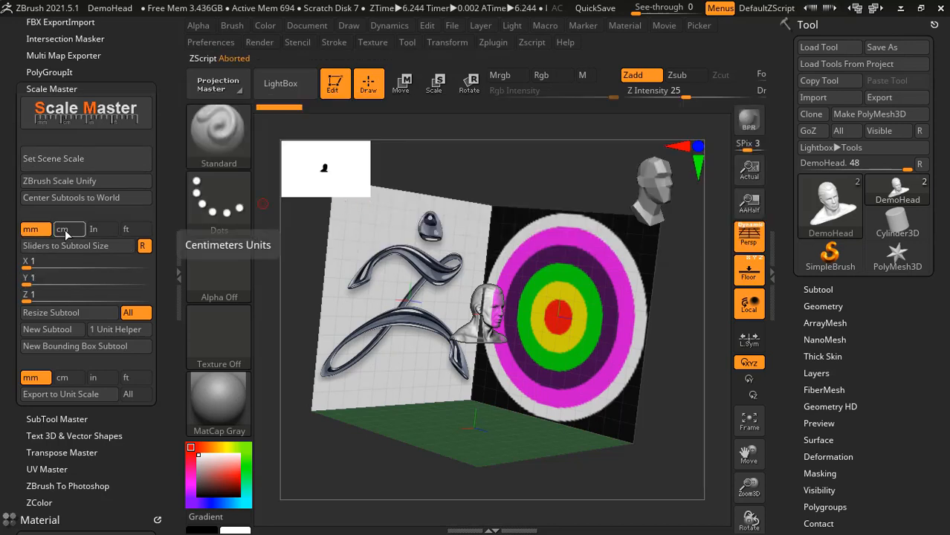
click(136, 230)
click(37, 229)
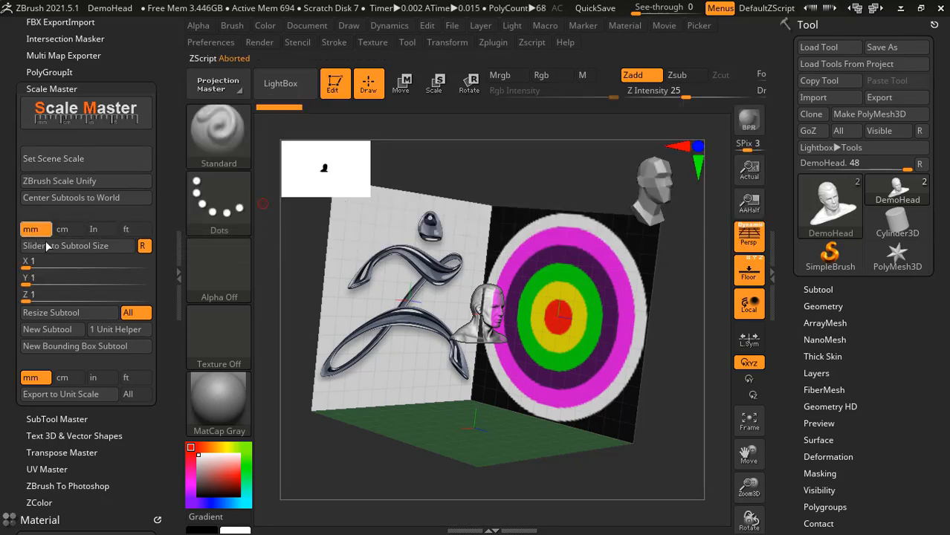
- Run ZBrush Scale Unify on the head in Scale Master
click(42, 315)
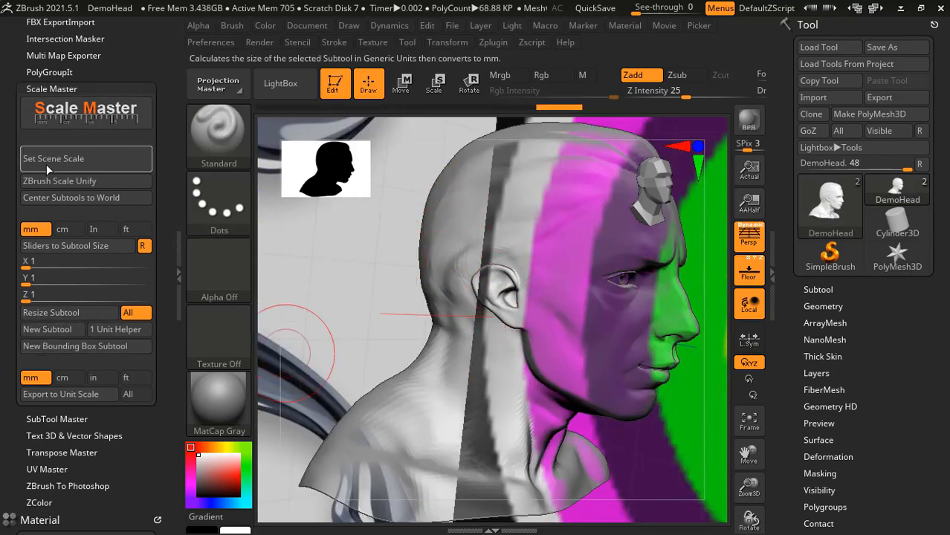
click(43, 181)
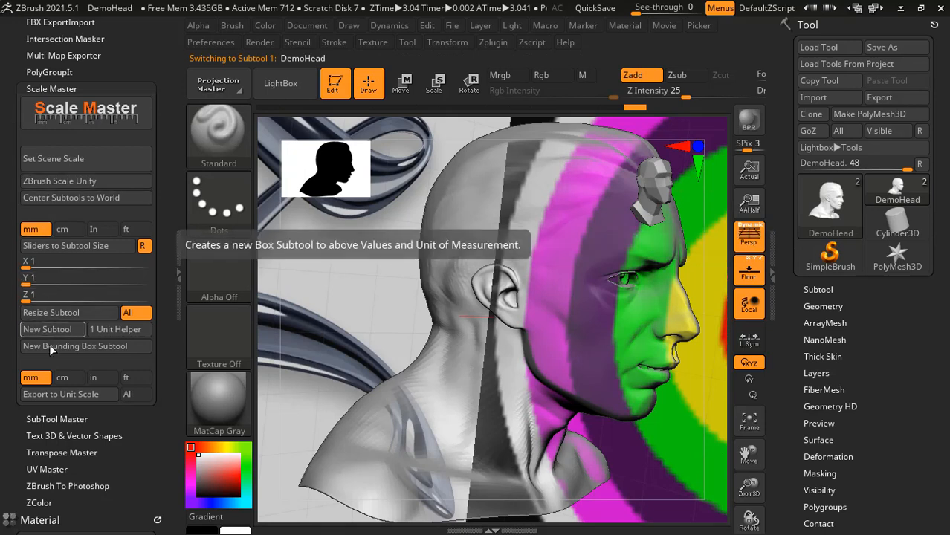
drag(39, 261, 78, 273)
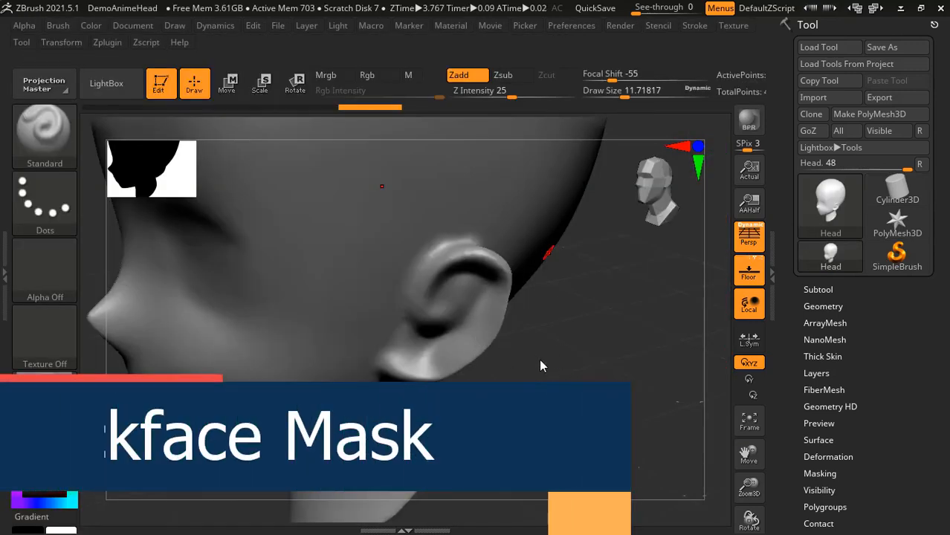
- Sculpt a test stroke along the ear's lower rim with the Standard brush, inspect the back of the ear, and undo the stroke
mouse_move(532, 380)
mouse_down()
mouse_move(552, 349)
mouse_move(538, 344)
mouse_move(533, 365)
mouse_up()
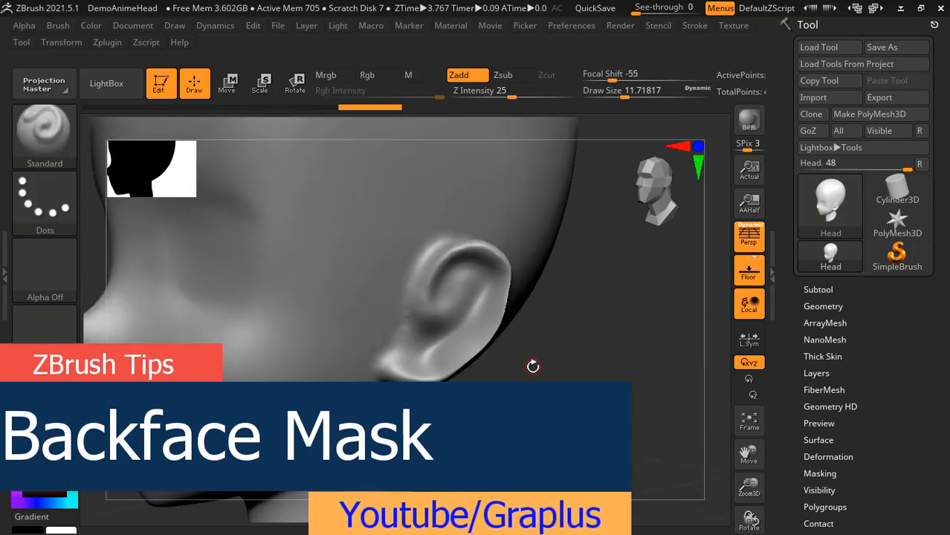
mouse_move(533, 367)
ctrl+right_down()
mouse_move(560, 348)
mouse_move(591, 409)
ctrl+right_up()
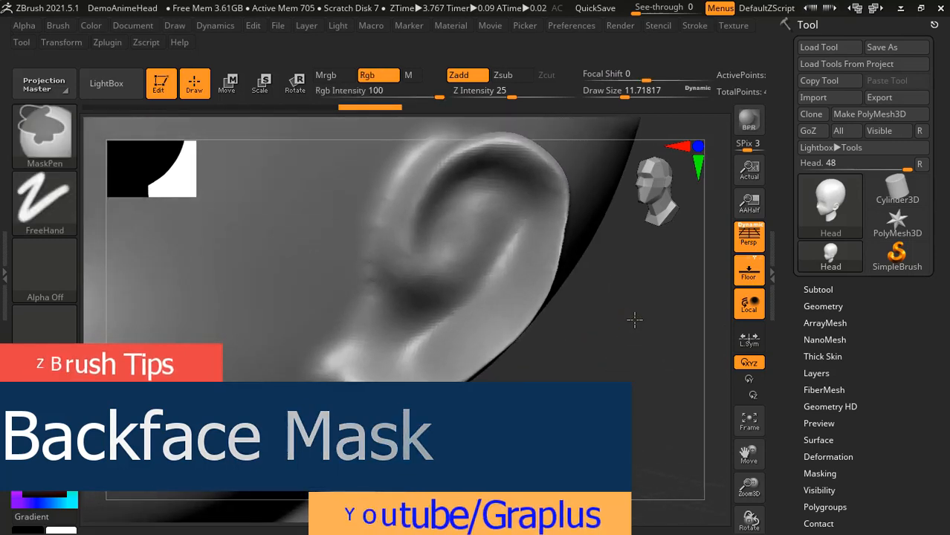
mouse_move(634, 320)
ctrl+right_down()
mouse_move(627, 391)
mouse_move(626, 367)
ctrl+right_up()
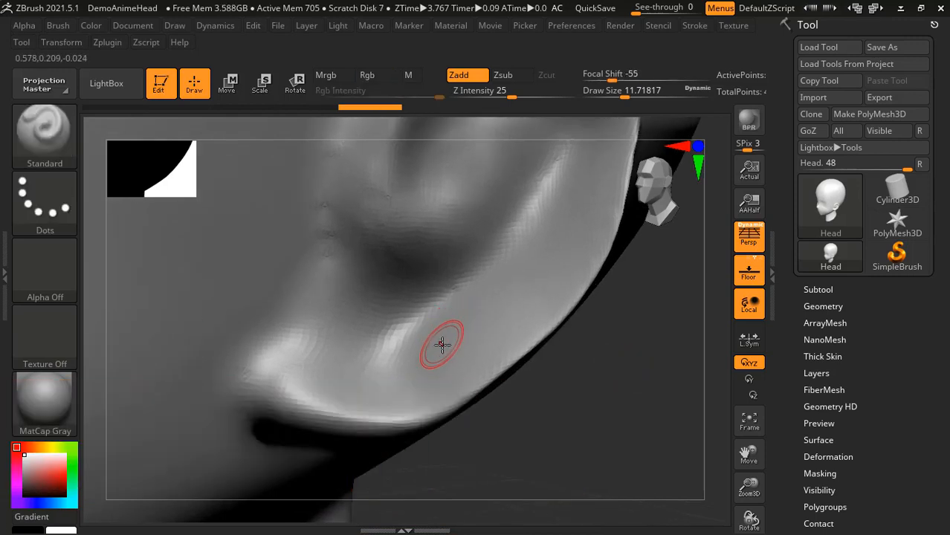
mouse_move(453, 343)
mouse_down()
mouse_move(515, 297)
mouse_move(592, 180)
mouse_move(424, 356)
mouse_move(509, 312)
mouse_move(571, 245)
mouse_move(429, 335)
mouse_move(483, 314)
mouse_move(541, 267)
mouse_up()
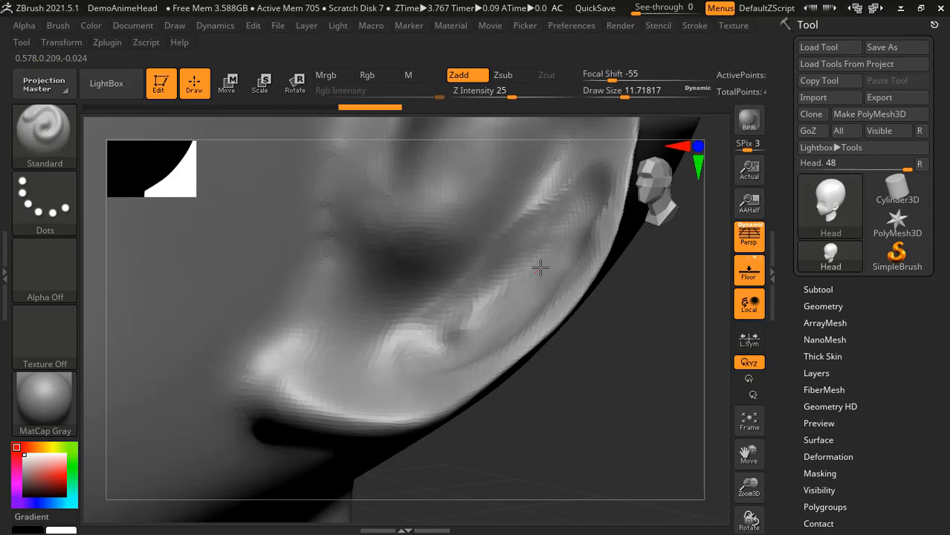
drag(668, 452, 585, 411)
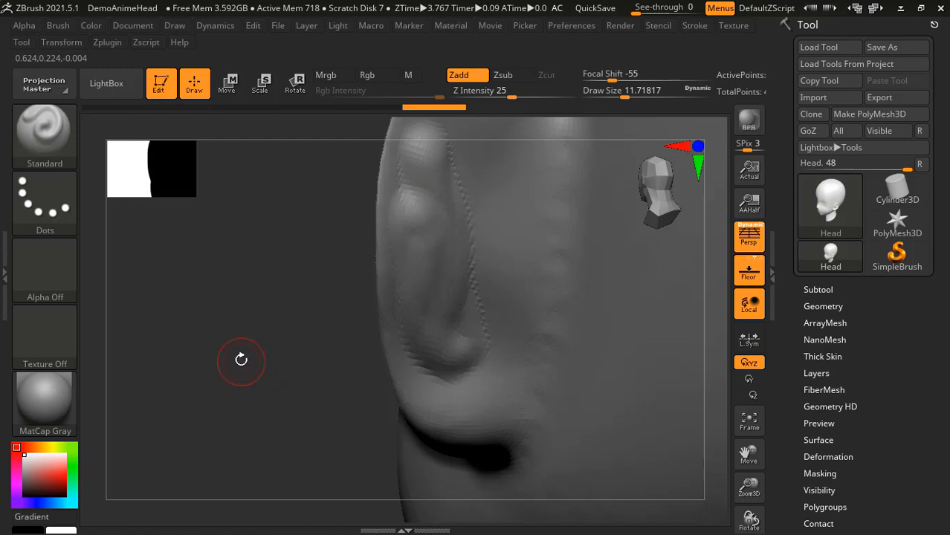
key(ctrl+z)
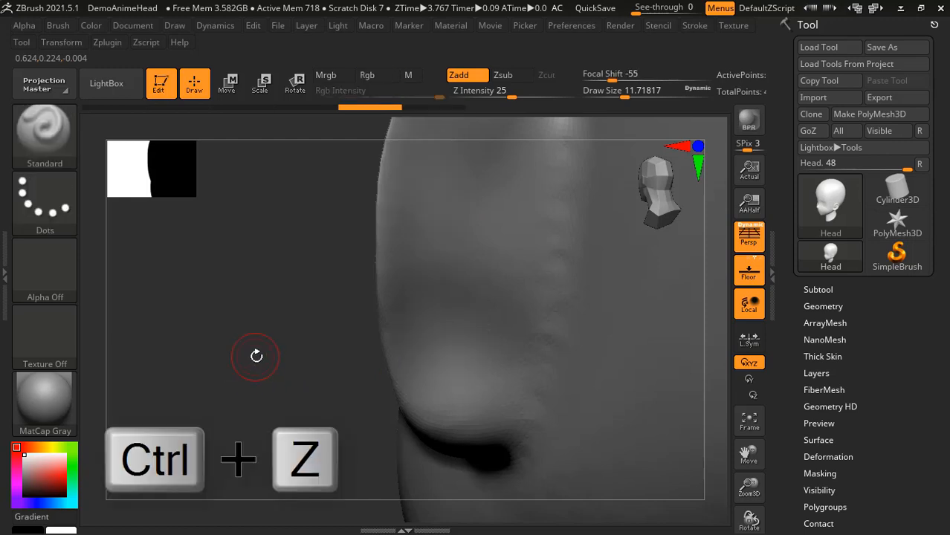
- Turn on backface masking in the Standard brush's Auto Masking settings, sculpt along the ear's lower rim, and inspect the back of the ear
drag(238, 364, 312, 410)
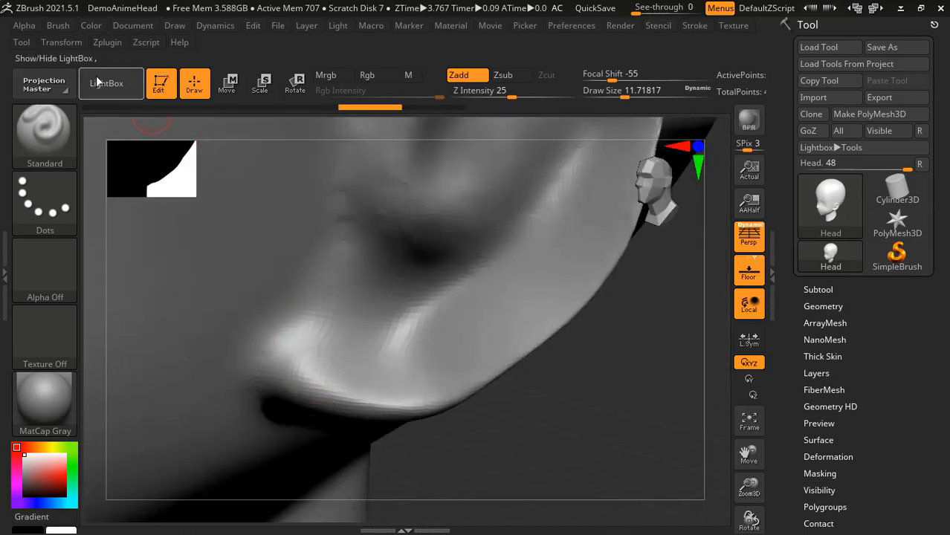
click(59, 25)
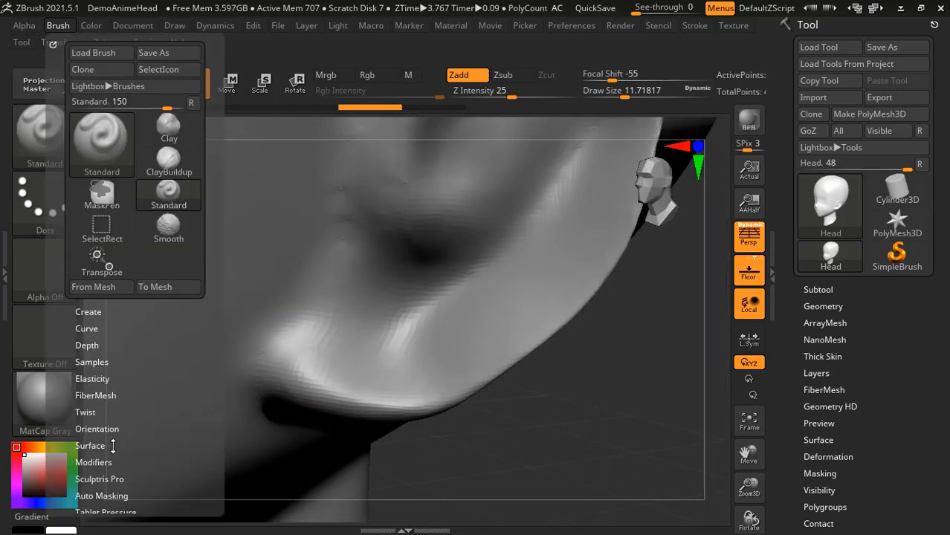
click(92, 495)
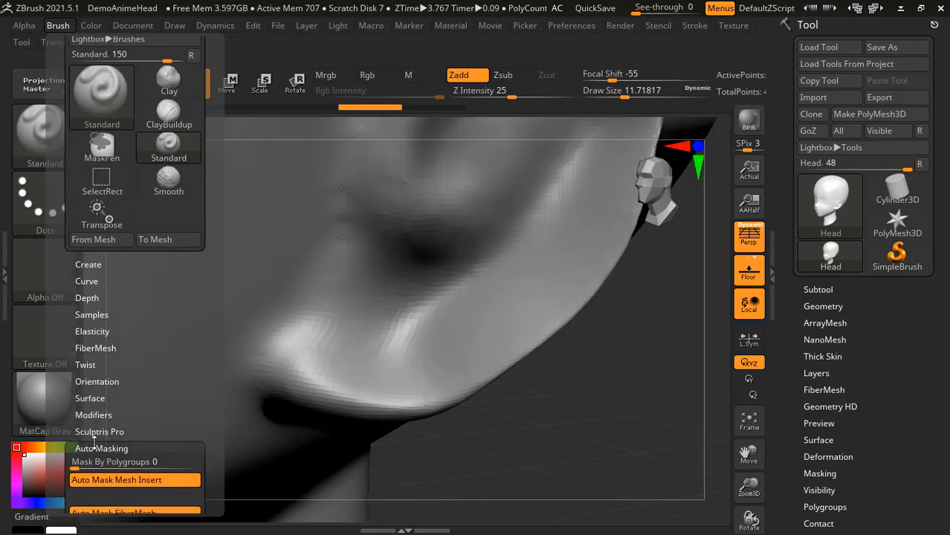
click(119, 306)
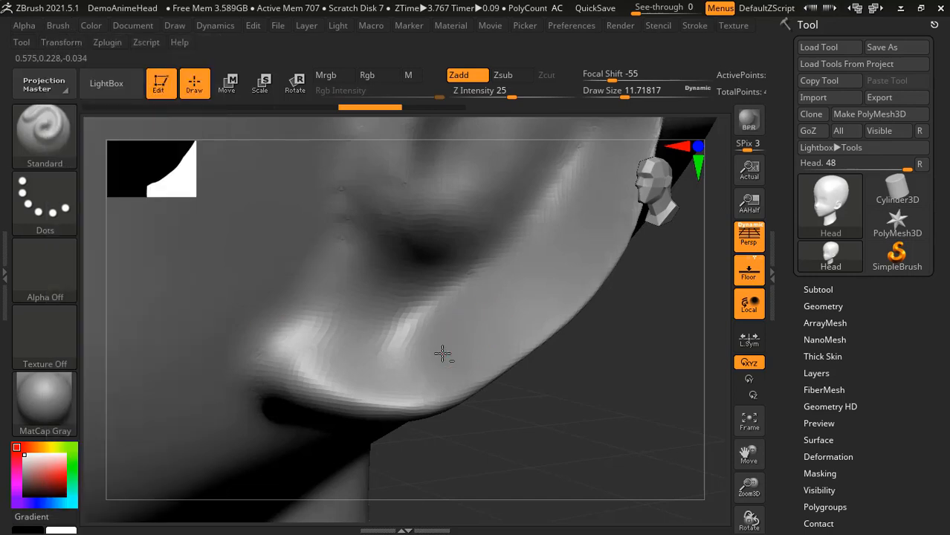
mouse_move(442, 354)
mouse_down()
mouse_move(562, 250)
mouse_move(591, 212)
mouse_move(536, 282)
mouse_move(454, 333)
mouse_move(566, 228)
mouse_move(513, 302)
mouse_move(462, 329)
mouse_move(503, 293)
mouse_move(435, 342)
mouse_move(576, 236)
mouse_up()
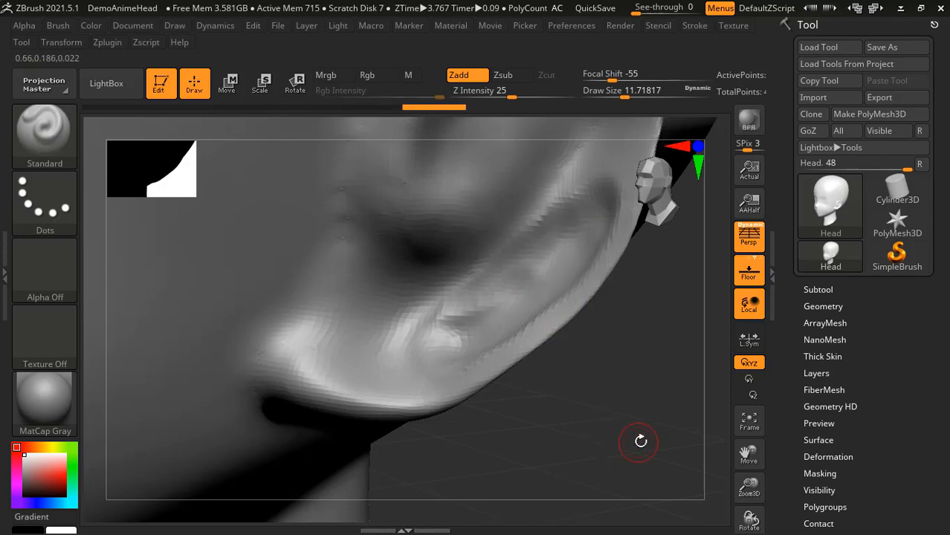
mouse_move(645, 438)
mouse_down()
mouse_move(507, 423)
mouse_move(520, 430)
mouse_up()
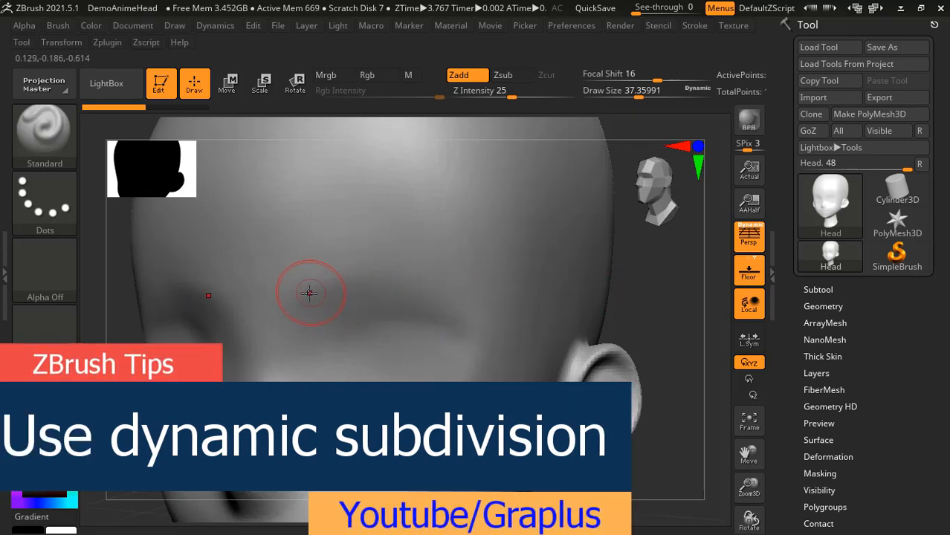
- Sculpt a test stroke across the brow with the Standard brush and undo it
mouse_move(309, 294)
mouse_down()
mouse_move(337, 279)
mouse_move(430, 276)
mouse_move(480, 297)
mouse_up()
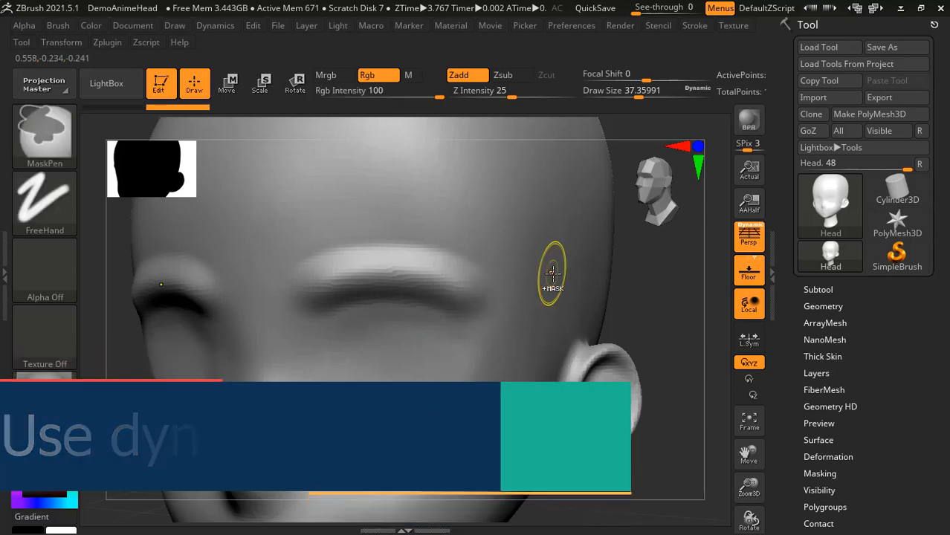
key(ctrl+z)
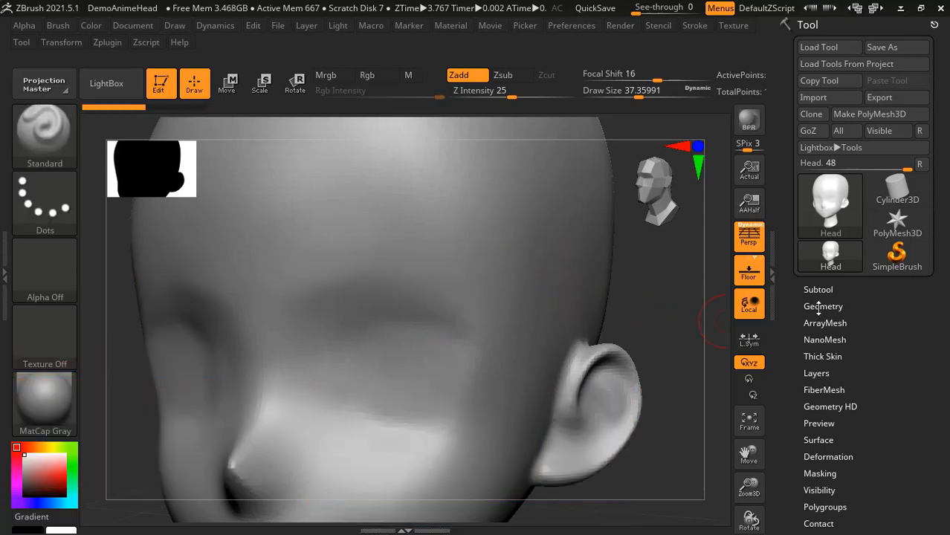
- Enable Dynamic Subdiv for the head's geometry and sculpt a stroke across the brow
click(819, 306)
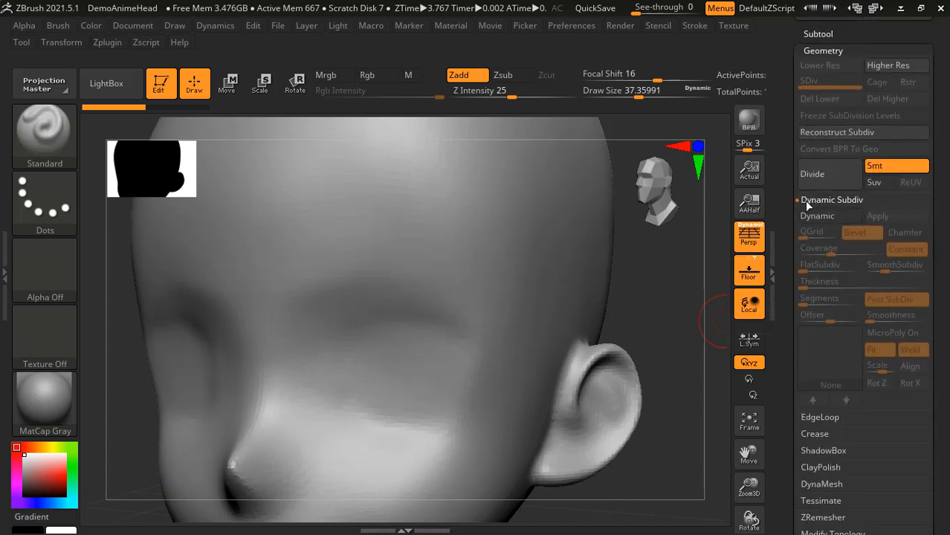
click(831, 216)
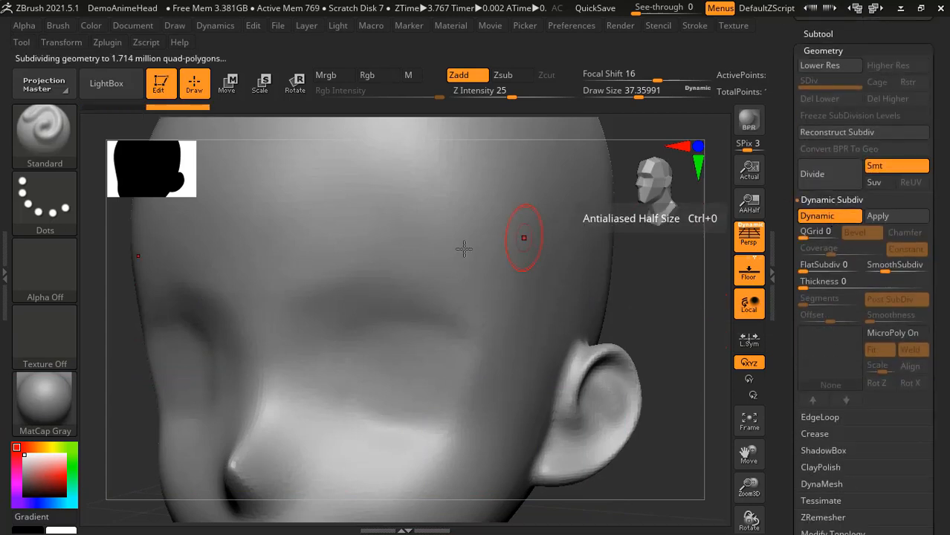
mouse_move(296, 281)
mouse_down()
mouse_move(356, 266)
mouse_move(452, 278)
mouse_move(528, 318)
mouse_up()
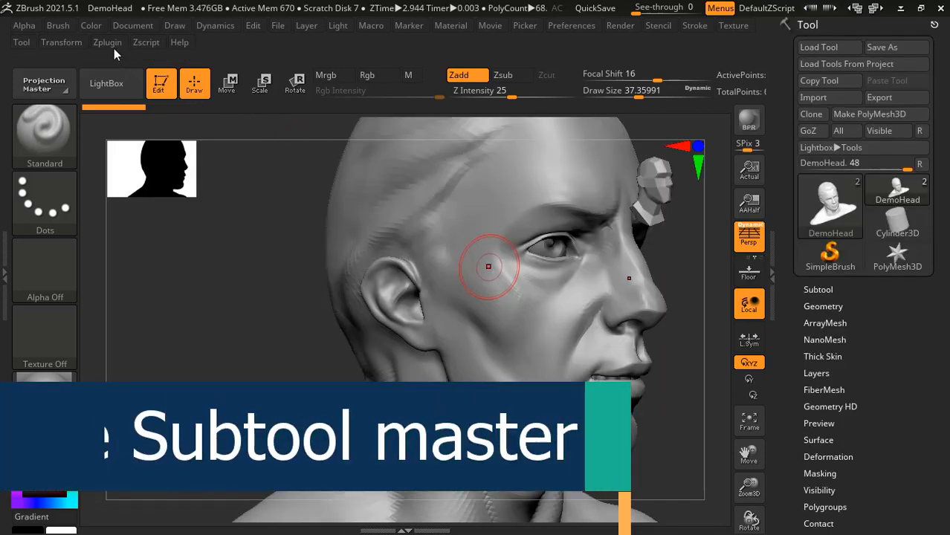
- Dock the Zplugin palette beside the canvas with the SubTool Master controls expanded
click(112, 45)
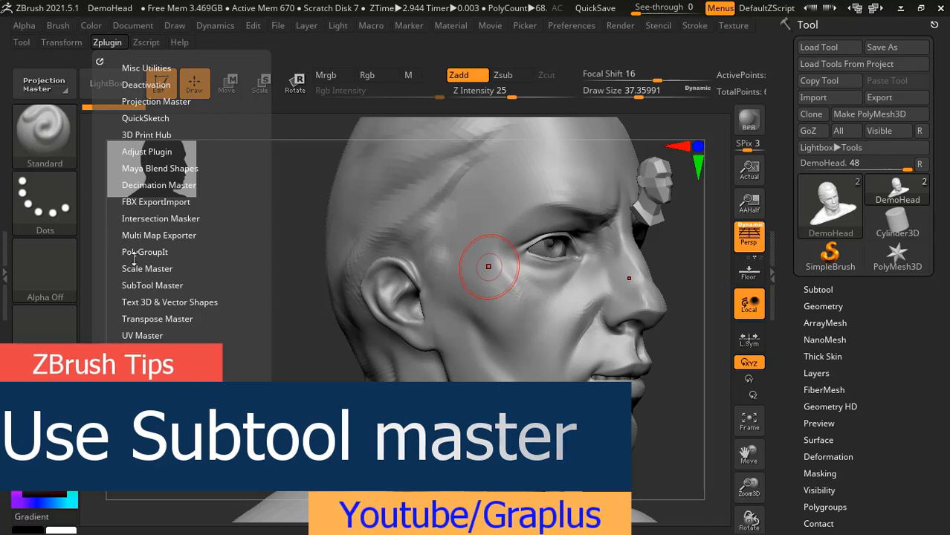
click(136, 285)
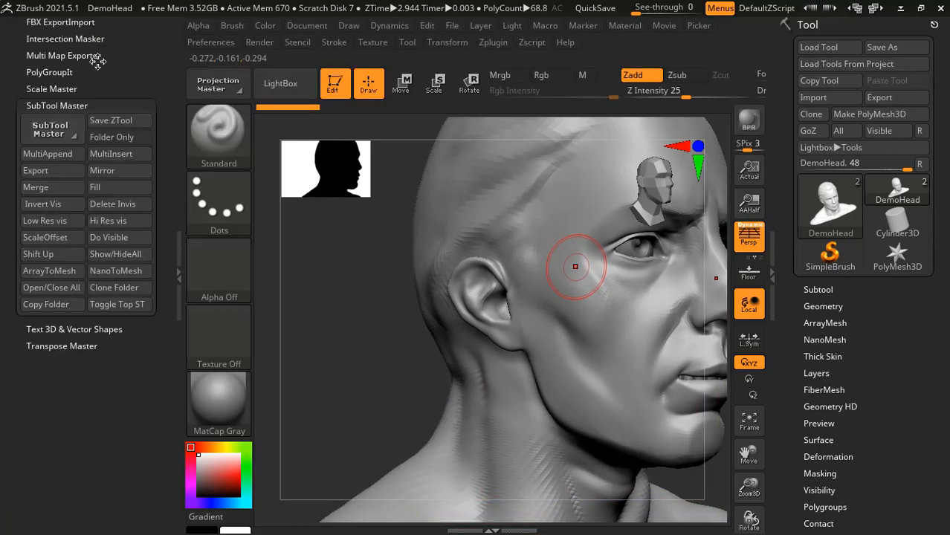
click(100, 61)
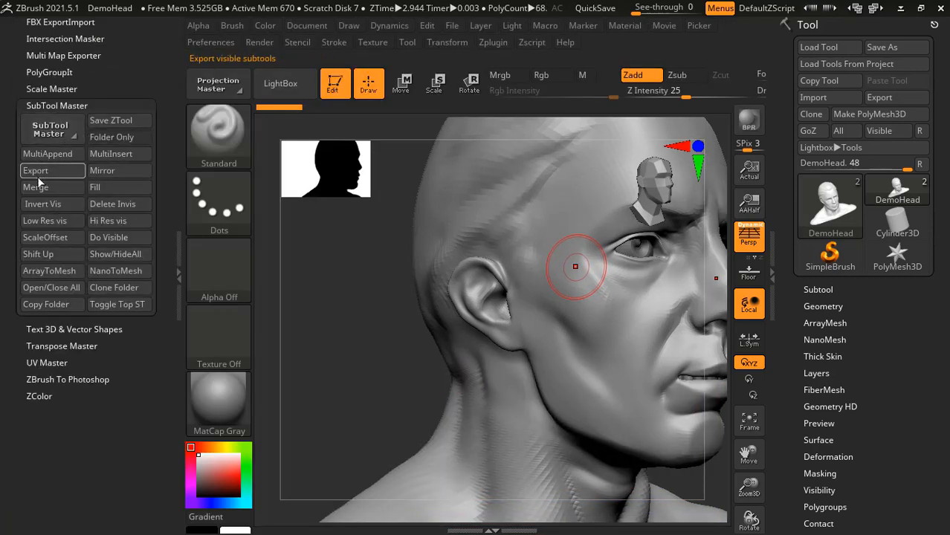